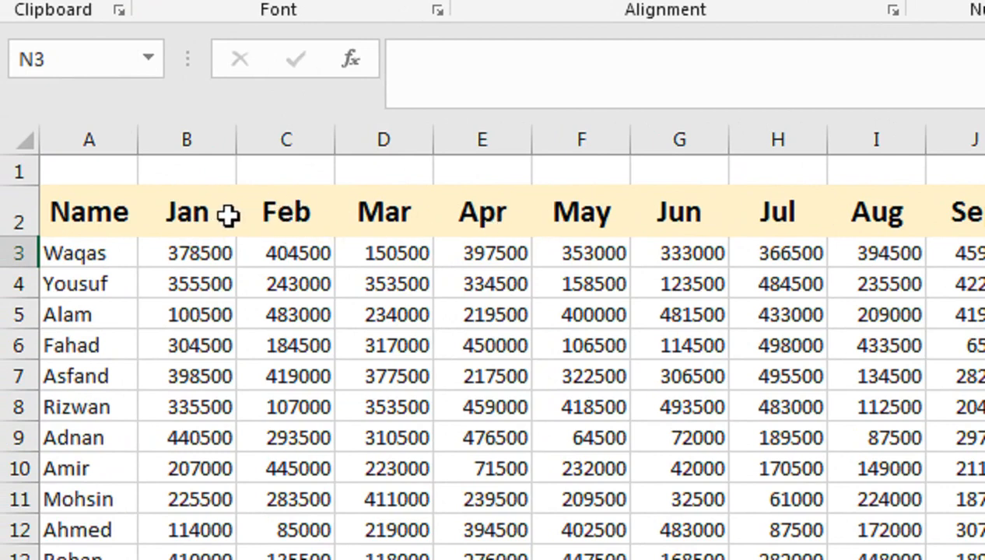
Number the month columns 1 to 12 in row 1, entering 1 in B1 and 2 in C1 and filling the series to M1
{"action": "left_click", "coordinate": [70, 179]}
{"action": "left_click", "coordinate": [225, 176]}
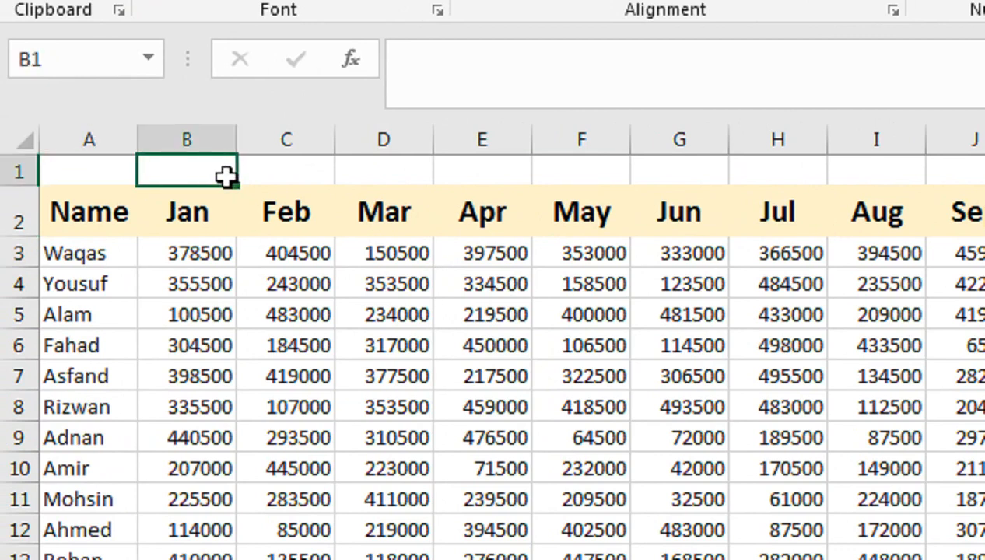
{"action": "type", "text": "1"}
{"action": "left_click", "coordinate": [296, 179]}
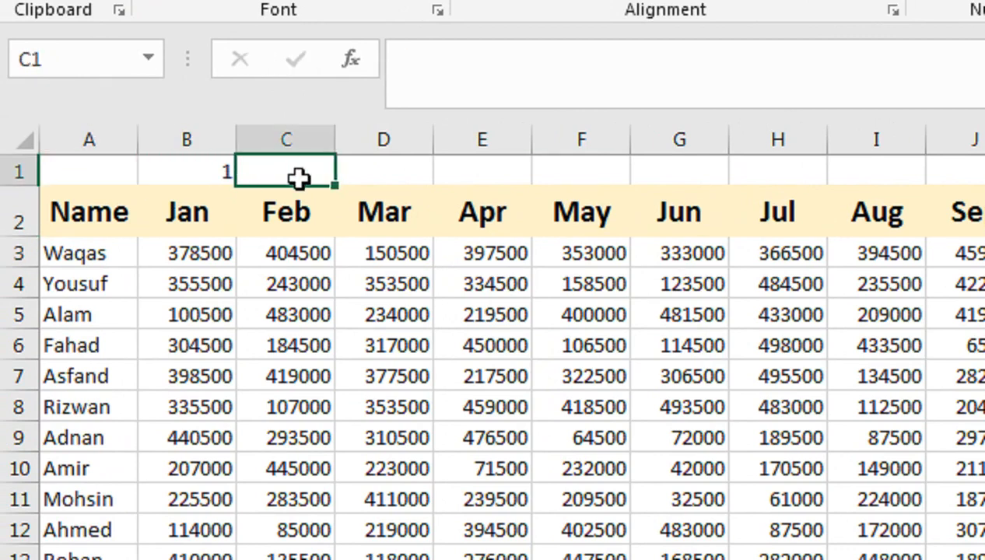
{"action": "type", "text": "2"}
{"action": "left_click_drag", "start_coordinate": [203, 158], "coordinate": [739, 171]}
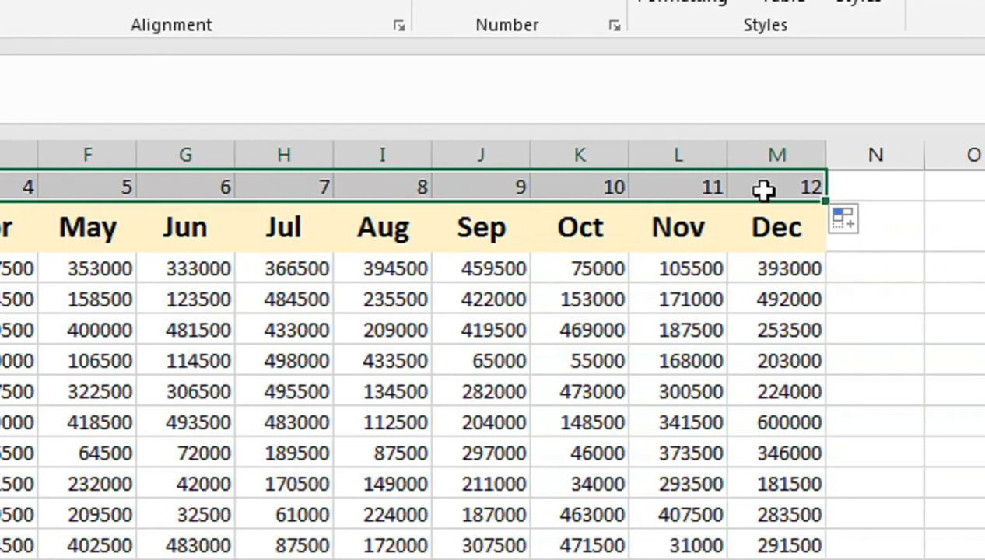
Copy the number series in B1:M1 and paste it beside the original, starting at N1
{"action": "key", "text": "ctrl+c"}
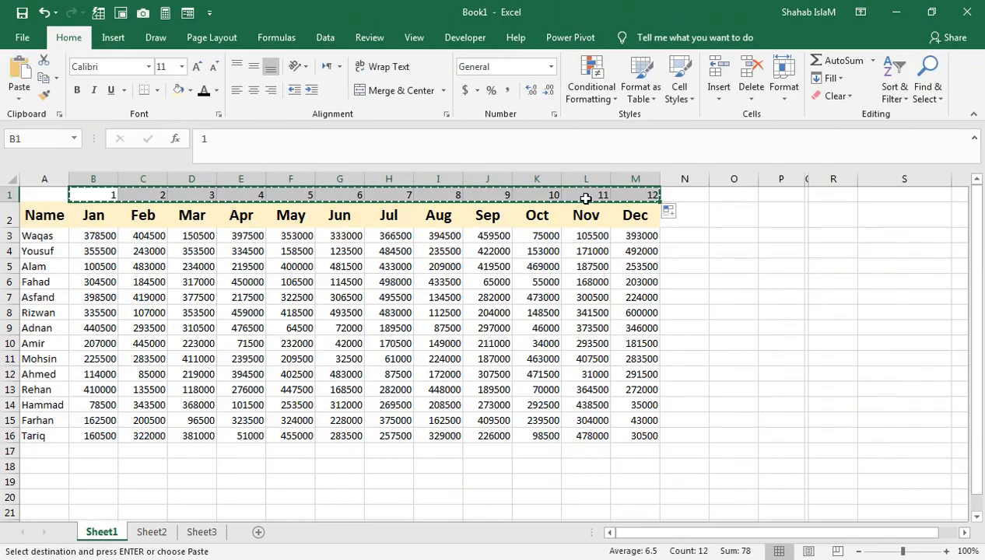
{"action": "left_click", "coordinate": [673, 192]}
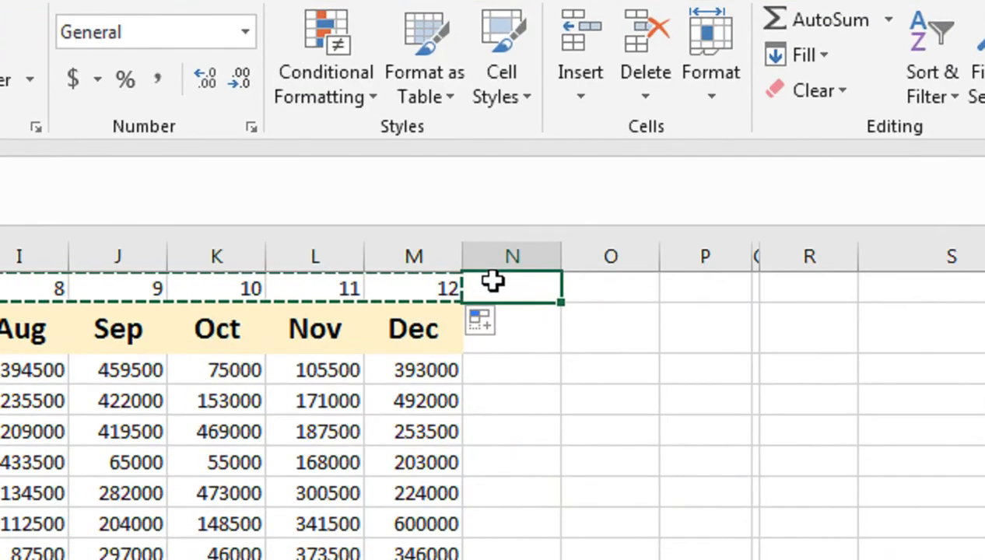
{"action": "key", "text": "ctrl+v"}
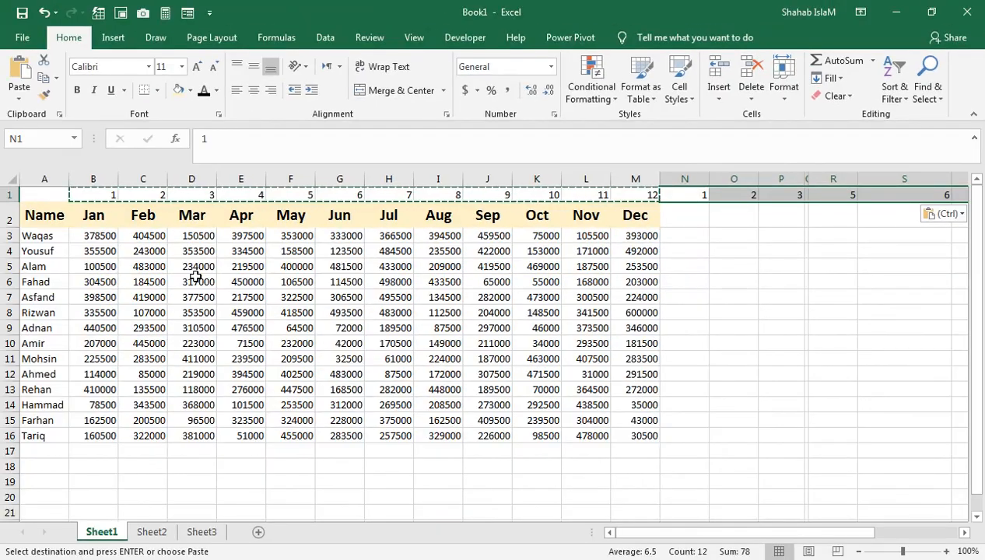
Select the range B1:Y16, covering both number series, the month headers and all the data rows
{"action": "left_click", "coordinate": [94, 195]}
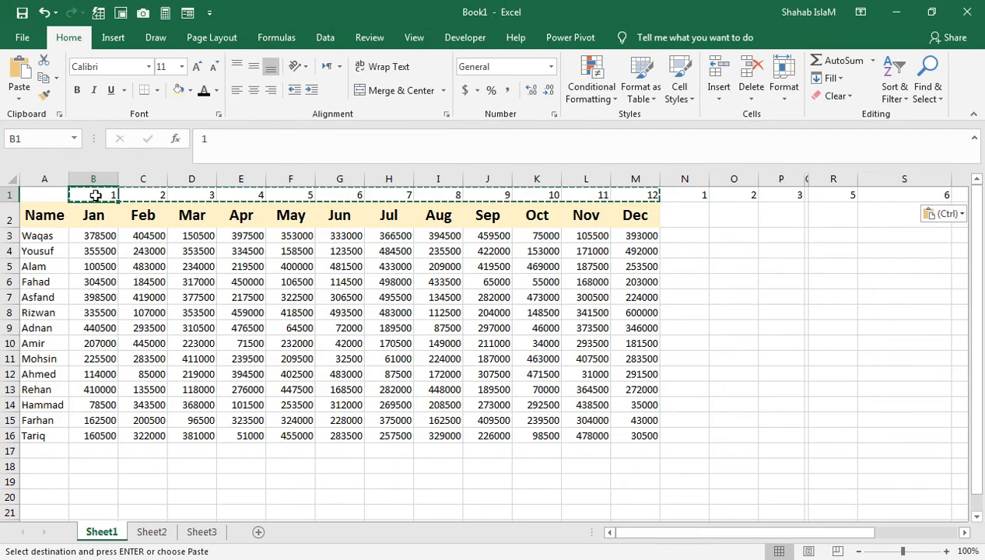
{"action": "key", "text": "ctrl+shift+Down"}
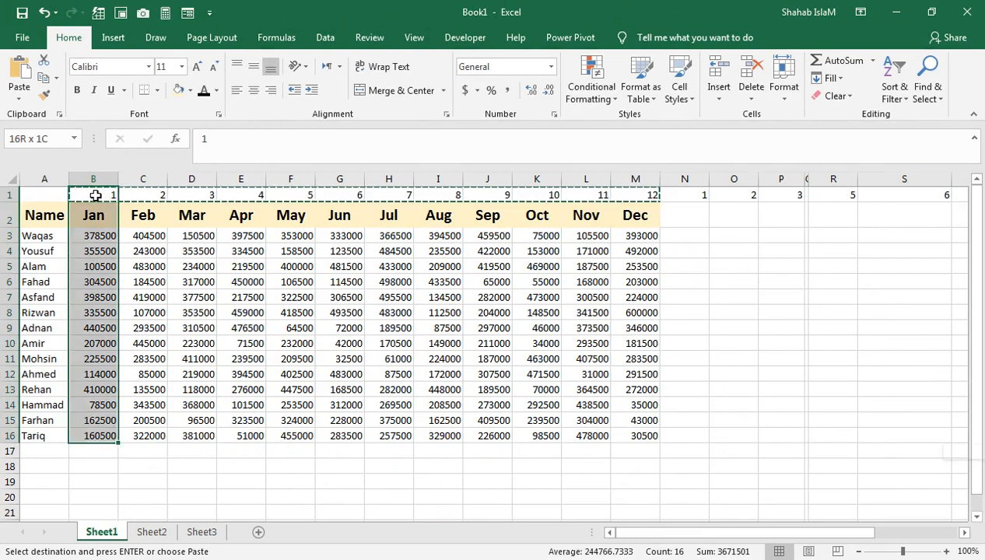
{"action": "key", "text": "ctrl+shift+Right"}
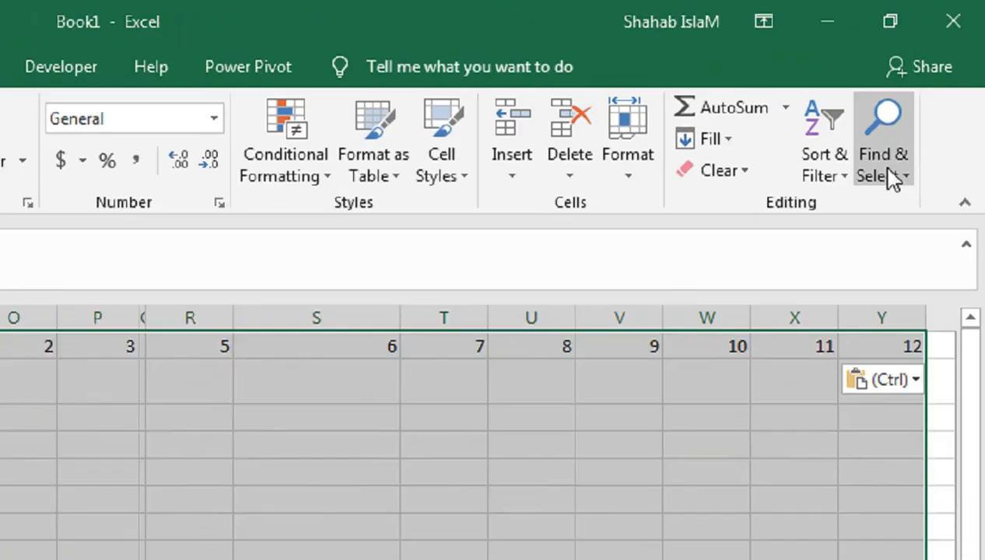
{"action": "left_click", "coordinate": [926, 85]}
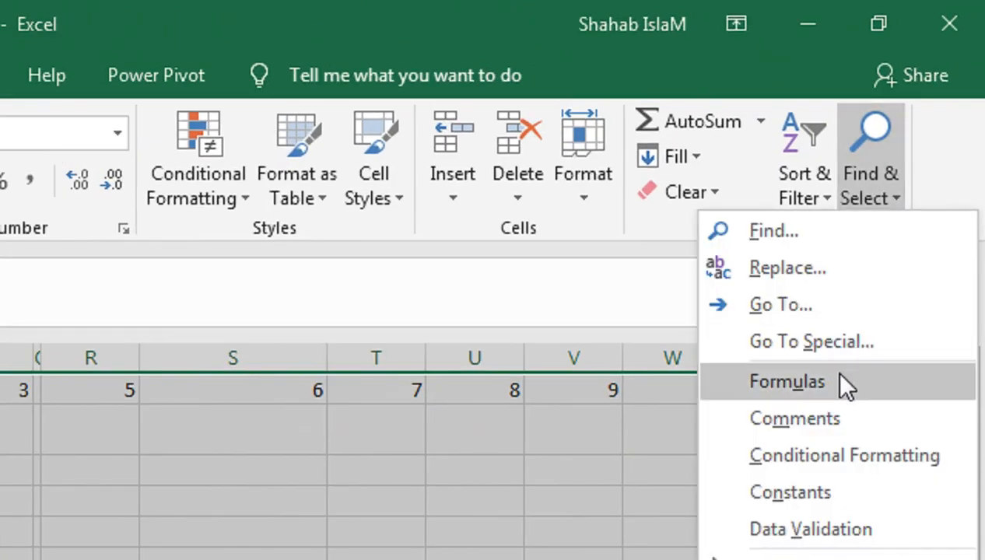
{"action": "left_click", "coordinate": [839, 348]}
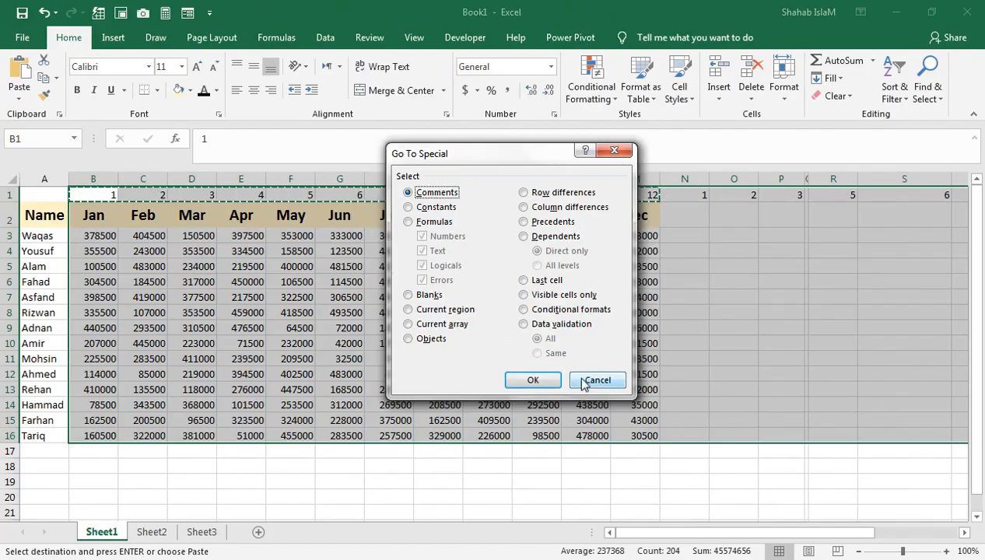
{"action": "left_click", "coordinate": [972, 496]}
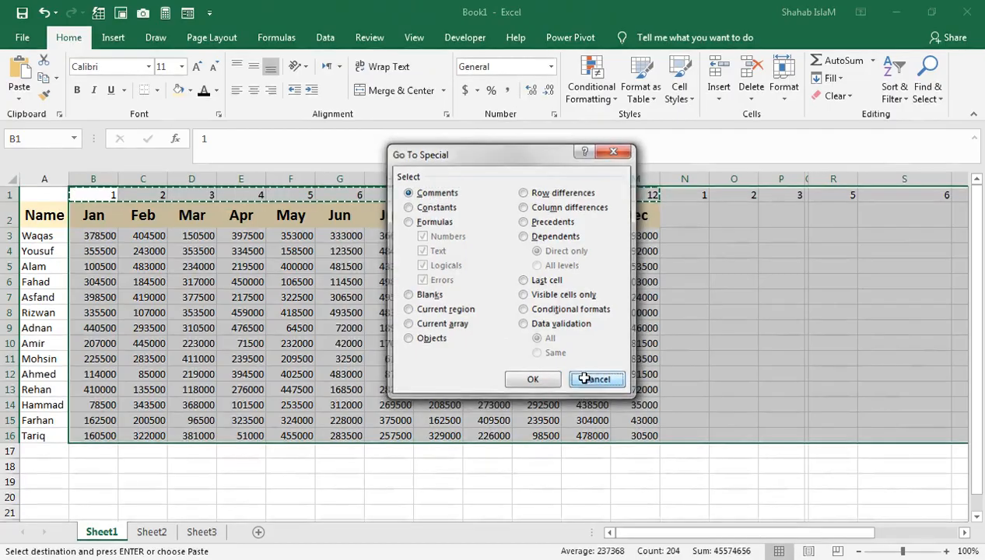
Start a custom sort of the selected range and set its orientation to Sort left to right
{"action": "left_click", "coordinate": [828, 155]}
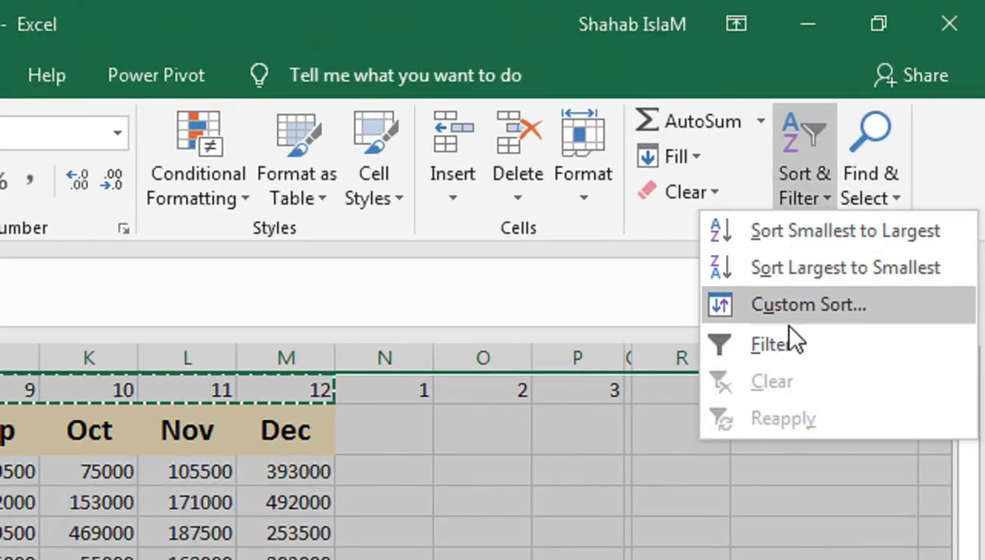
{"action": "key", "text": "Escape"}
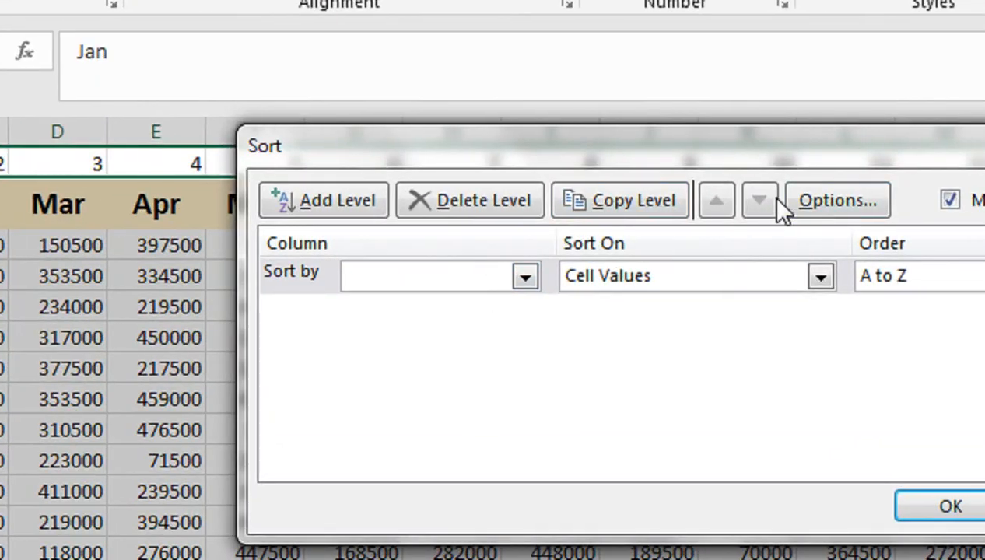
{"action": "left_click", "coordinate": [589, 214]}
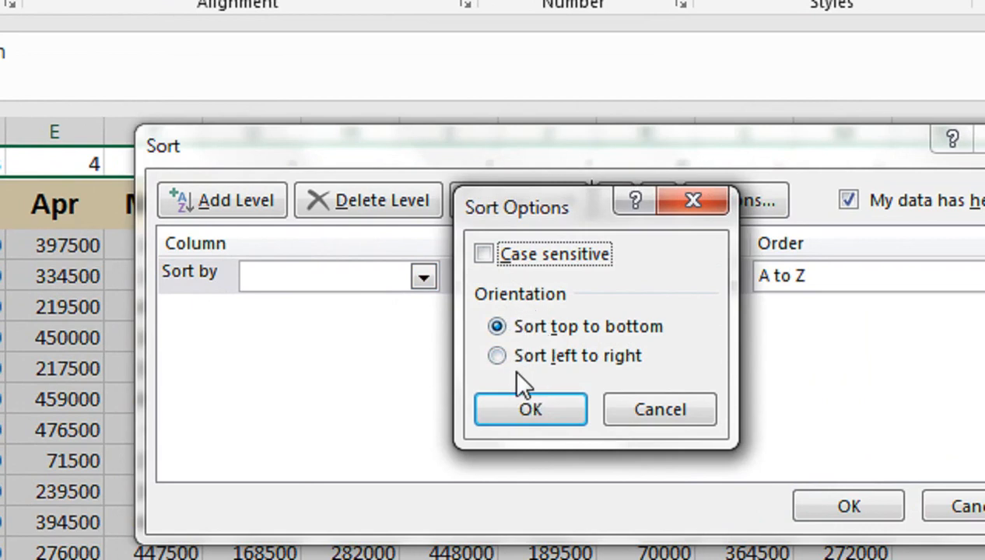
{"action": "left_click", "coordinate": [498, 355]}
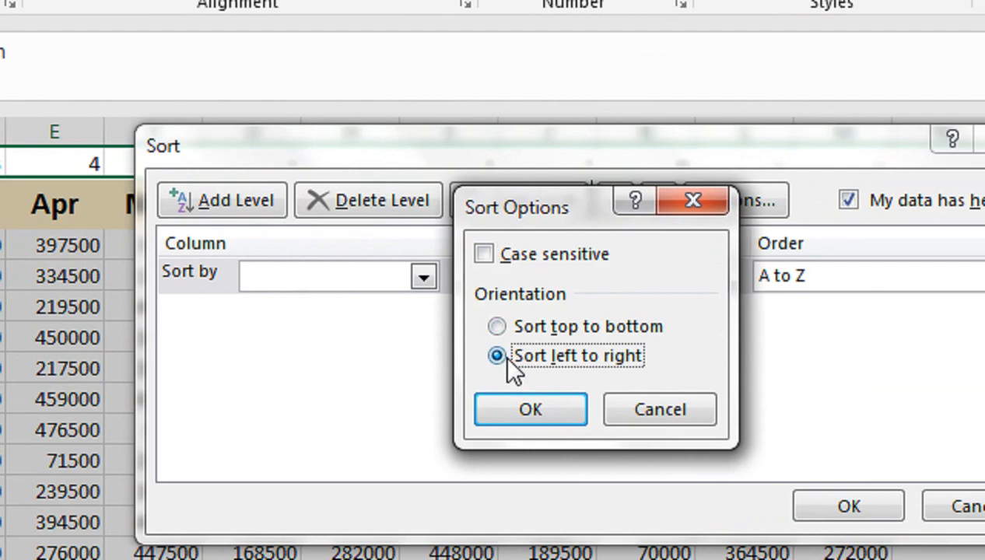
{"action": "left_click", "coordinate": [578, 410]}
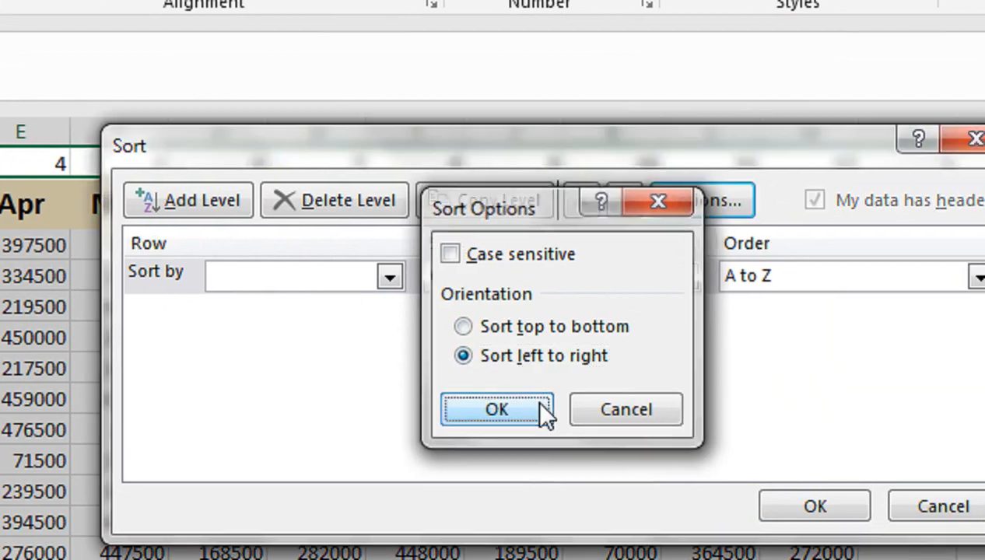
{"action": "left_click", "coordinate": [719, 195]}
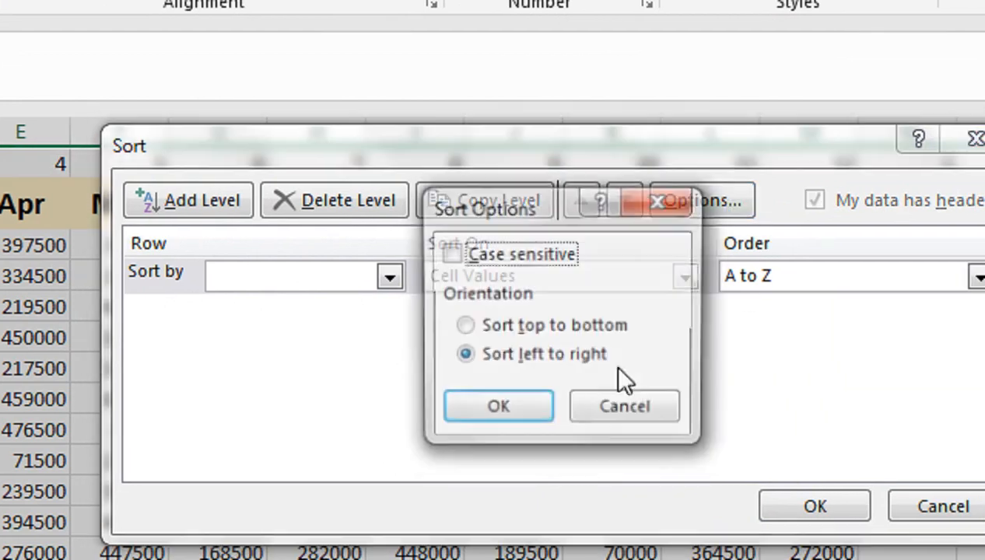
{"action": "left_click", "coordinate": [496, 410]}
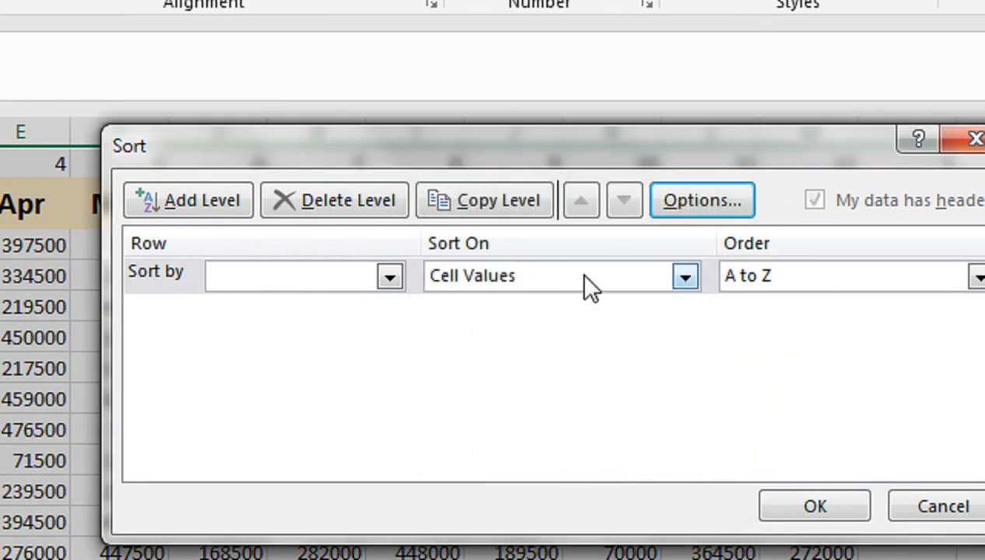
Sort the columns by Row 1 on cell values in Smallest to Largest order
{"action": "left_click", "coordinate": [389, 277]}
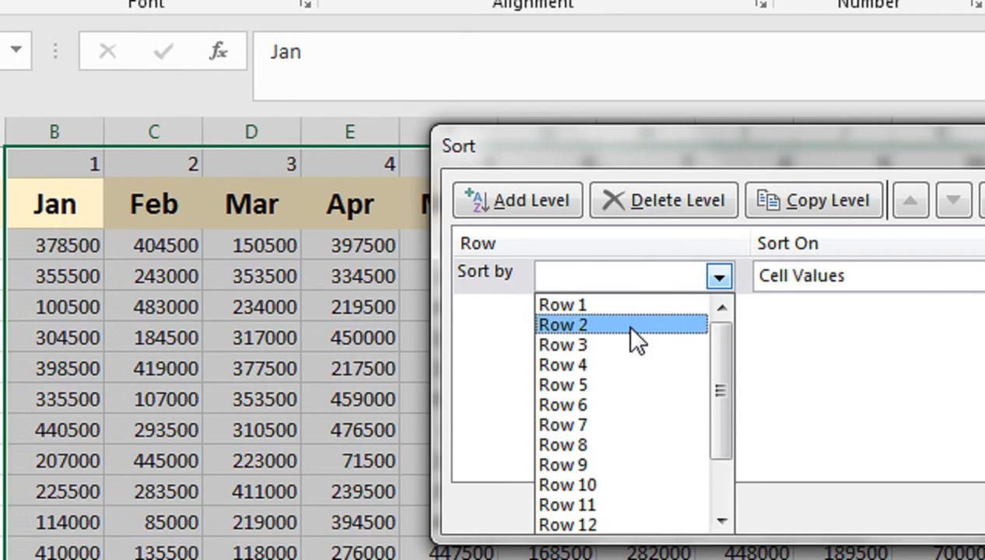
{"action": "left_click", "coordinate": [299, 305]}
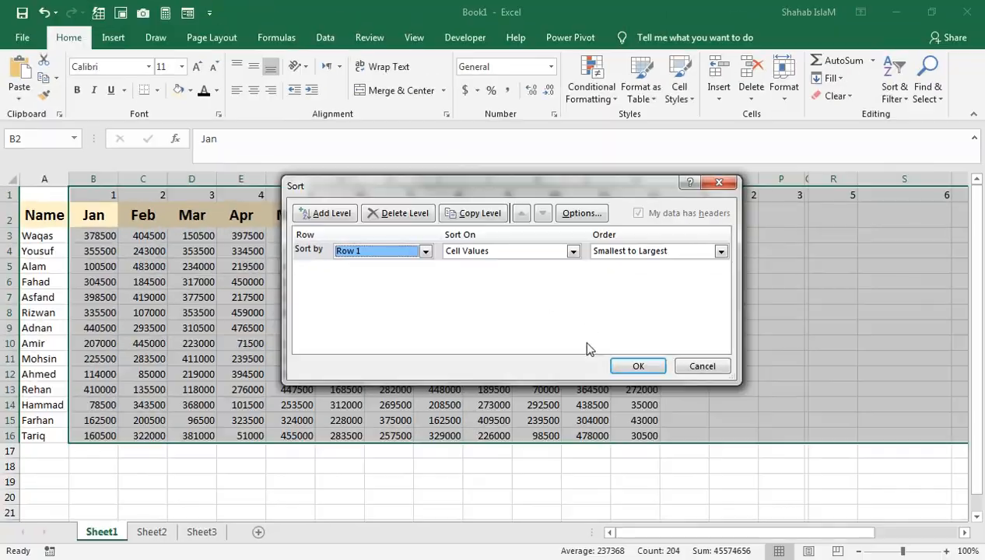
{"action": "left_click", "coordinate": [630, 362]}
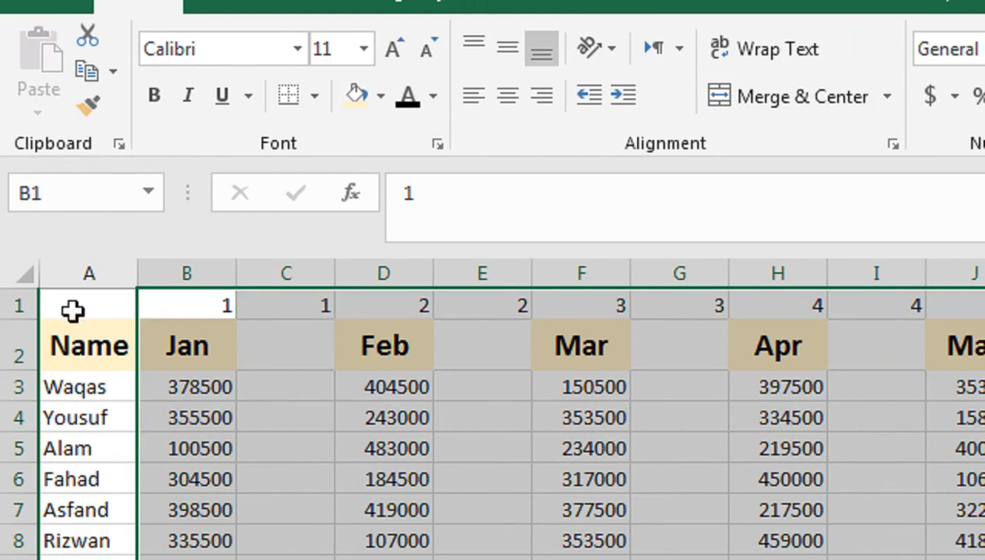
Delete the helper row 1 that holds the sorting numbers
{"action": "left_click", "coordinate": [23, 306]}
{"action": "right_click", "coordinate": [23, 306]}
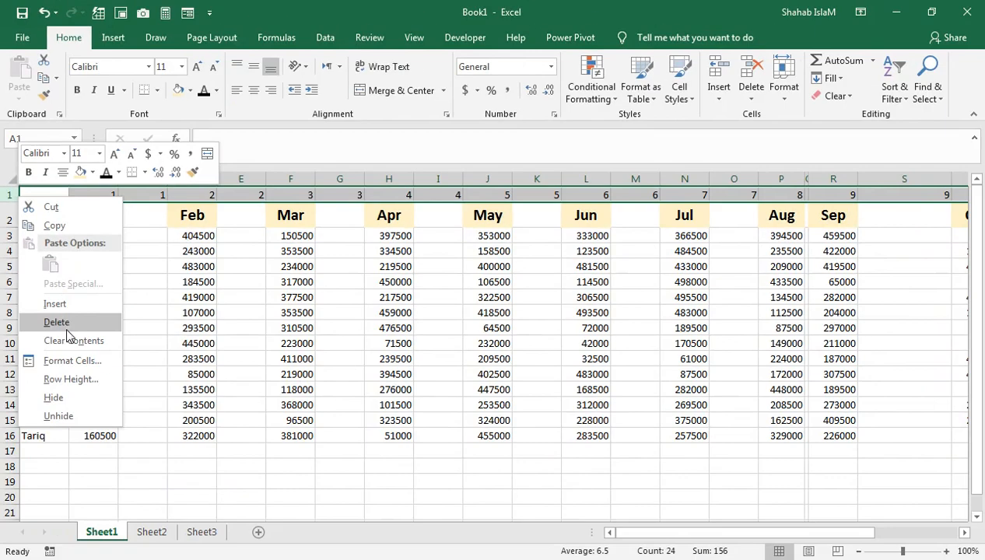
{"action": "left_click", "coordinate": [66, 327]}
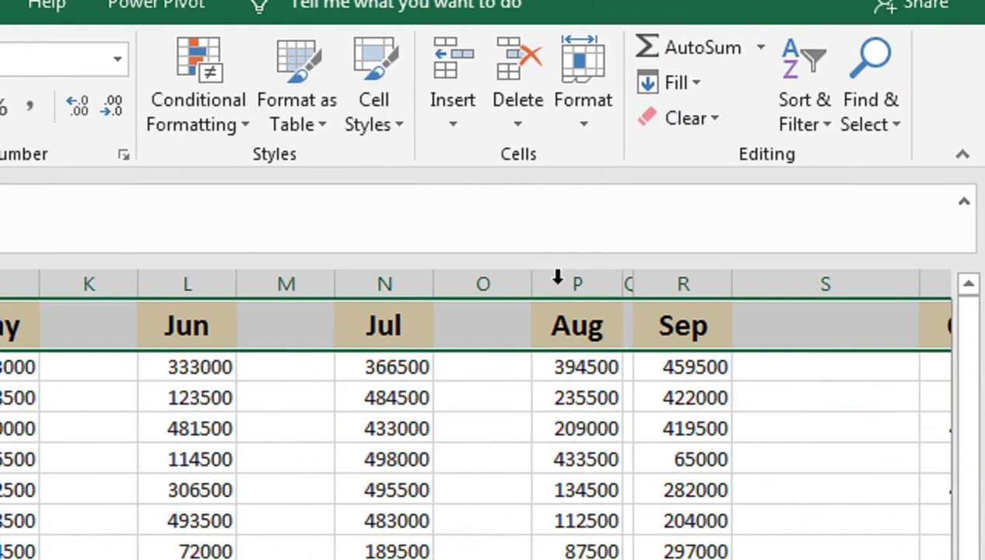
Widen the narrow blank column Q between Aug and Sep
{"action": "left_click", "coordinate": [629, 282]}
{"action": "left_click_drag", "start_coordinate": [636, 285], "coordinate": [761, 285]}
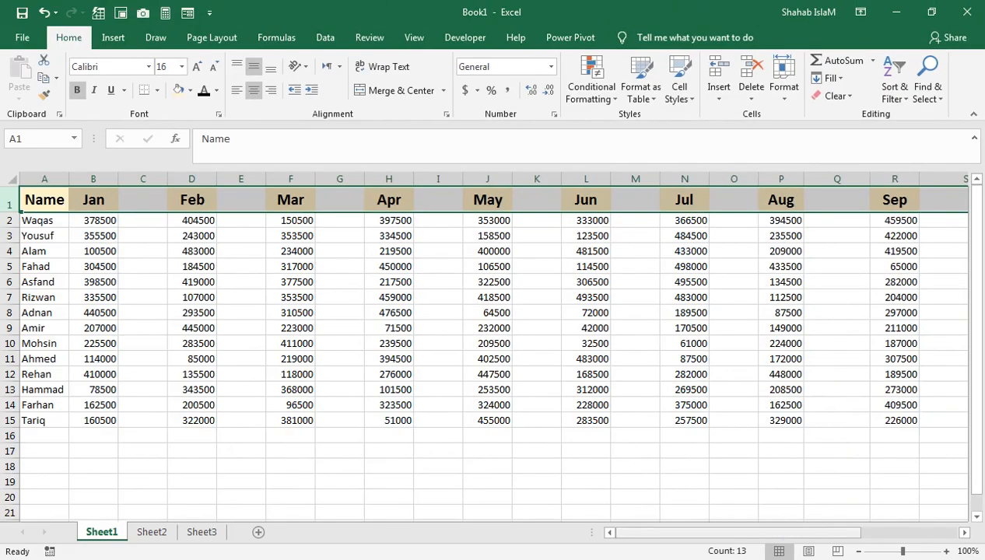
{"action": "left_click_drag", "start_coordinate": [780, 530], "coordinate": [908, 523]}
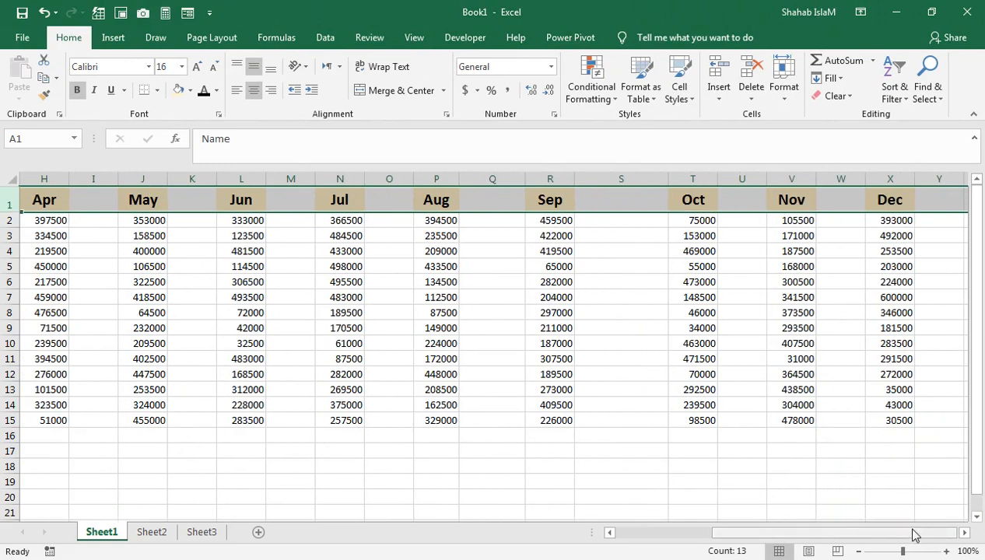
{"action": "left_click", "coordinate": [965, 533]}
{"action": "left_click", "coordinate": [965, 533]}
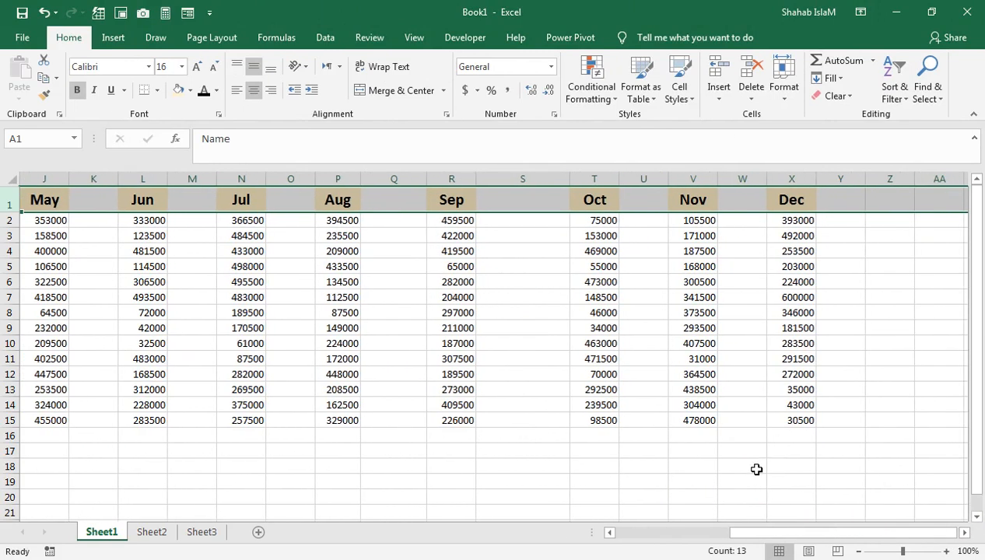
{"action": "left_click_drag", "start_coordinate": [736, 533], "coordinate": [611, 527]}
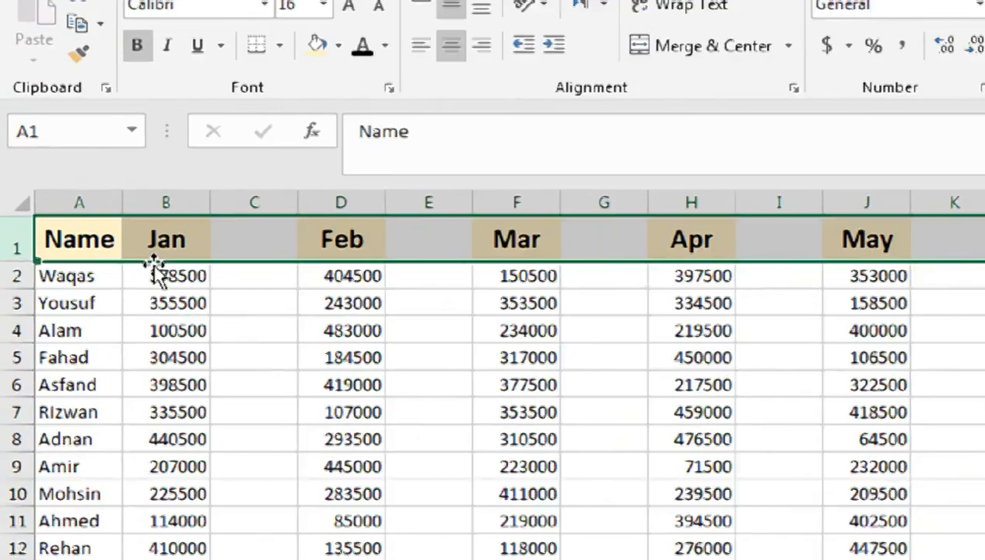
{"action": "left_click", "coordinate": [154, 253]}
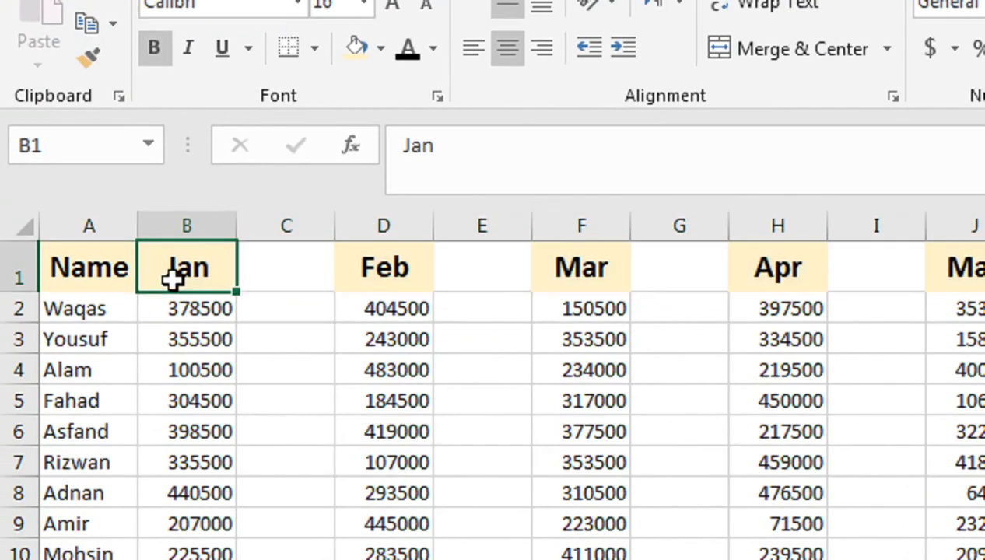
{"action": "key", "text": "ctrl+shift+Down"}
{"action": "key", "text": "ctrl+shift+Right"}
{"action": "key", "text": "ctrl+shift+Right"}
{"action": "key", "text": "ctrl+shift+Right"}
{"action": "key", "text": "ctrl+shift+Right"}
{"action": "key", "text": "ctrl+shift+Right"}
{"action": "key", "text": "ctrl+shift+Right"}
{"action": "key", "text": "ctrl+shift+Right"}
{"action": "key", "text": "ctrl+shift+Right"}
{"action": "key", "text": "ctrl+shift+Right"}
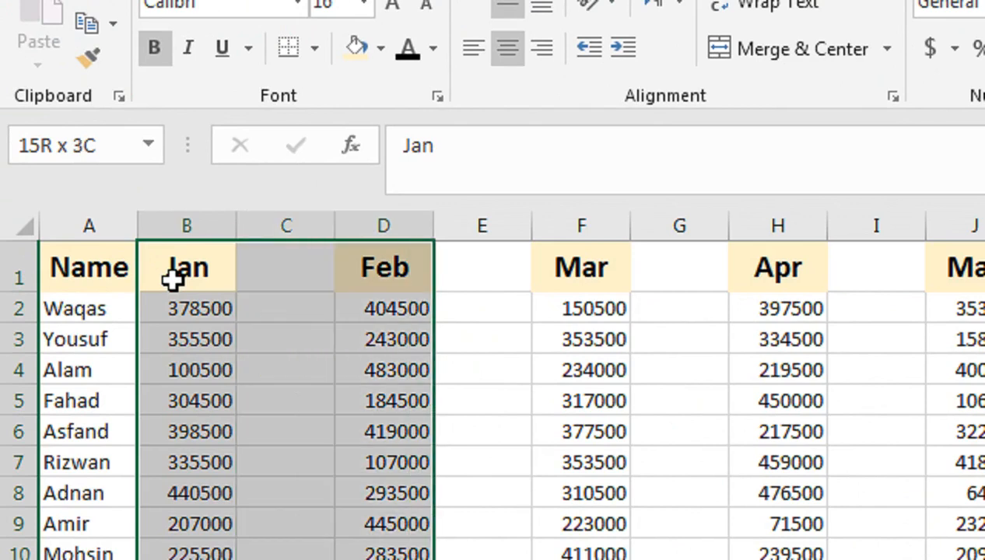
{"action": "key", "text": "ctrl+shift+Right"}
{"action": "key", "text": "ctrl+shift+Right"}
{"action": "key", "text": "ctrl+shift+Right"}
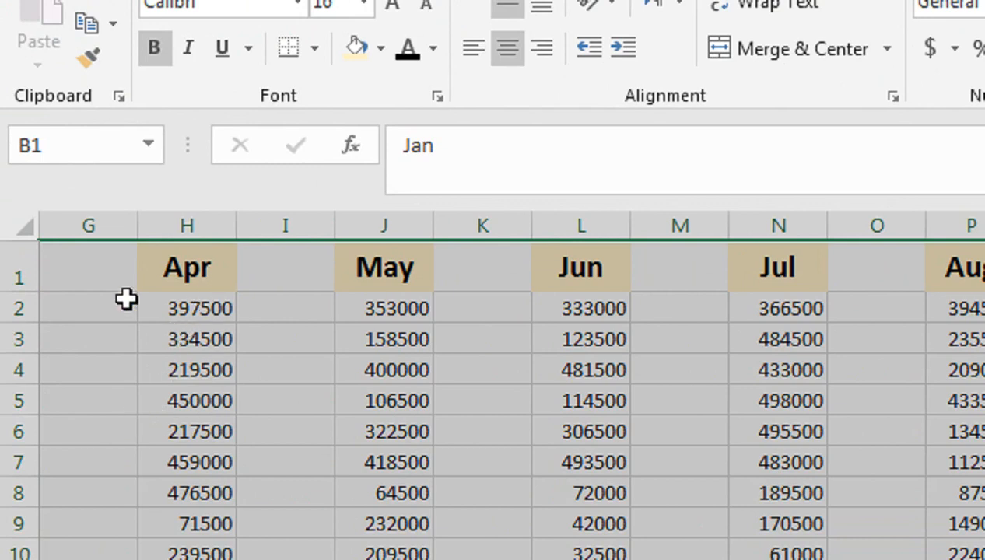
{"action": "left_click_drag", "start_coordinate": [78, 268], "coordinate": [11, 269]}
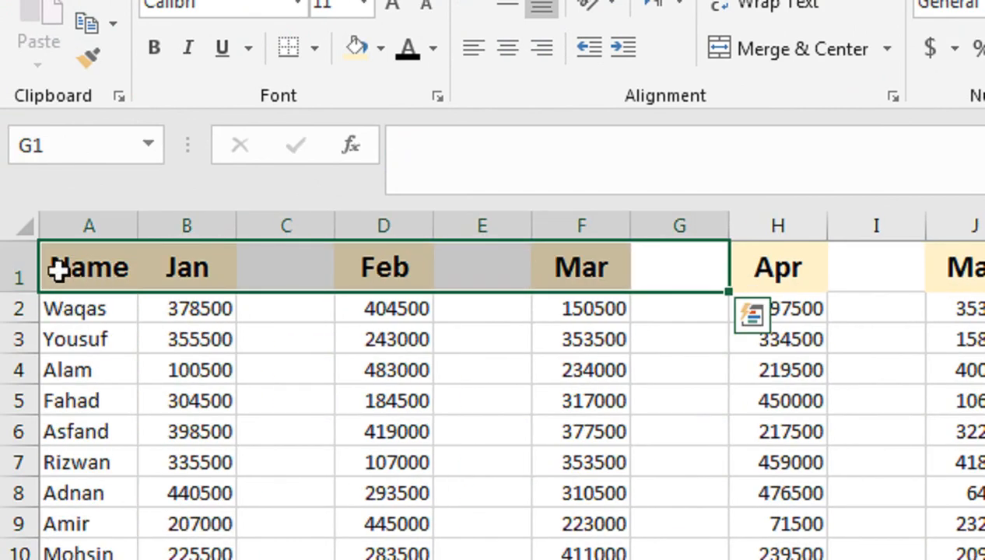
Select the header row cells from Jan in B1 to Dec in X1, including the blank cells in between
{"action": "left_click", "coordinate": [197, 269]}
{"action": "key", "text": "shift+Right"}
{"action": "key", "text": "shift+Right"}
{"action": "key", "text": "shift+Right"}
{"action": "key", "text": "shift+Right"}
{"action": "key", "text": "shift+Right"}
{"action": "key", "text": "shift+Right"}
{"action": "key", "text": "shift+Right"}
{"action": "key", "text": "shift+Right"}
{"action": "key", "text": "shift+Right"}
{"action": "key", "text": "shift+Right"}
{"action": "key", "text": "ctrl+shift+Right"}
{"action": "key", "text": "ctrl+shift+Right"}
{"action": "key", "text": "ctrl+shift+Right"}
{"action": "key", "text": "ctrl+shift+Right"}
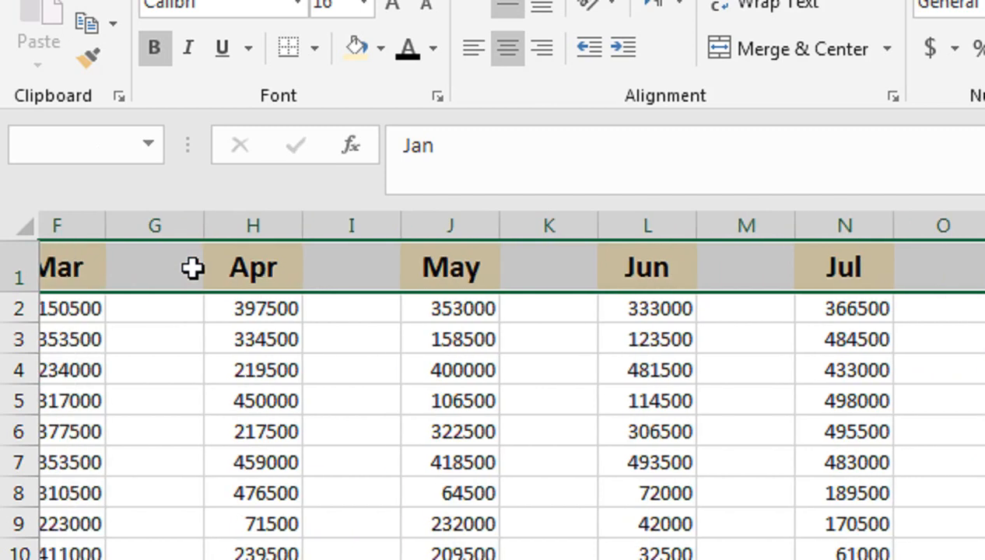
{"action": "key", "text": "ctrl+shift+Left"}
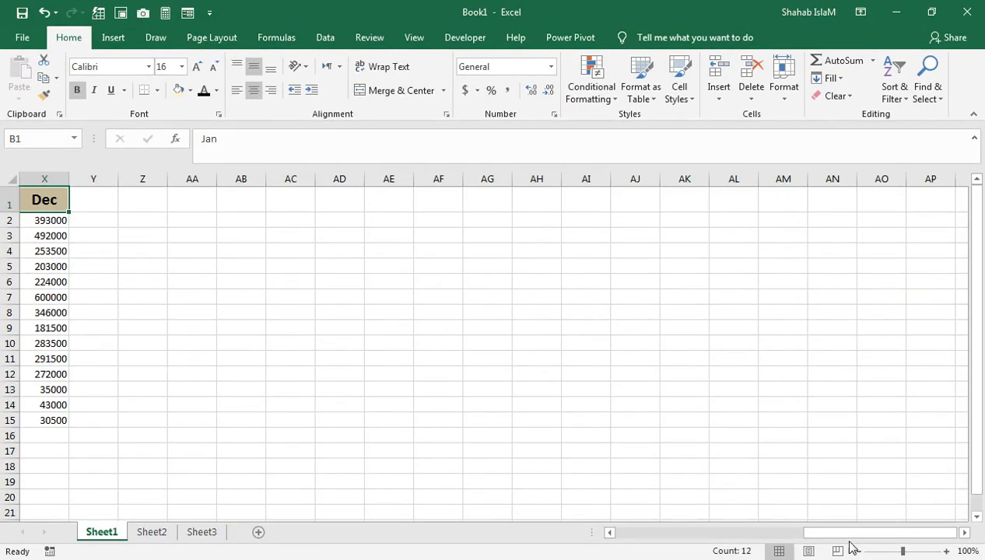
{"action": "left_click_drag", "start_coordinate": [849, 534], "coordinate": [609, 537]}
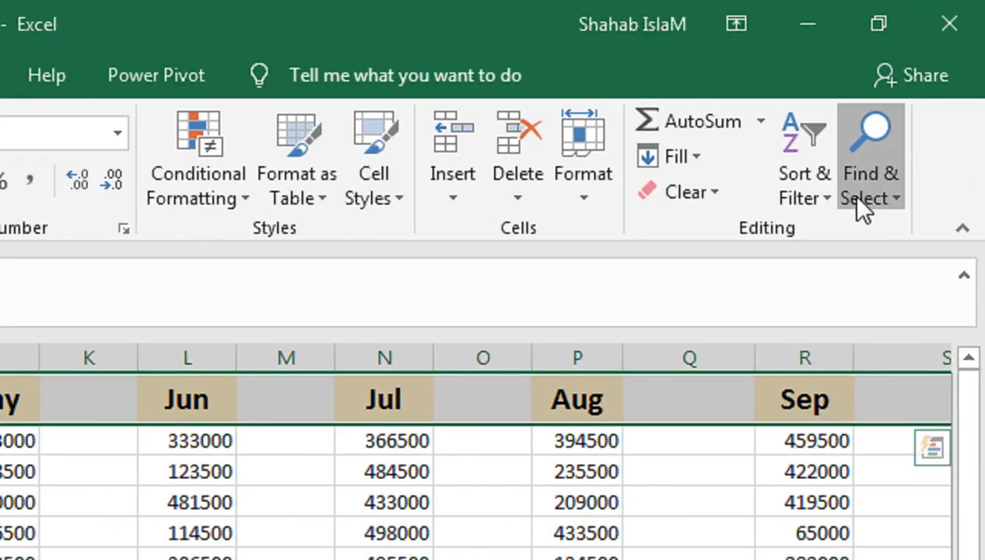
Narrow the header row selection to only its blank cells with Go To Special
{"action": "left_click", "coordinate": [925, 103]}
{"action": "left_click", "coordinate": [920, 169]}
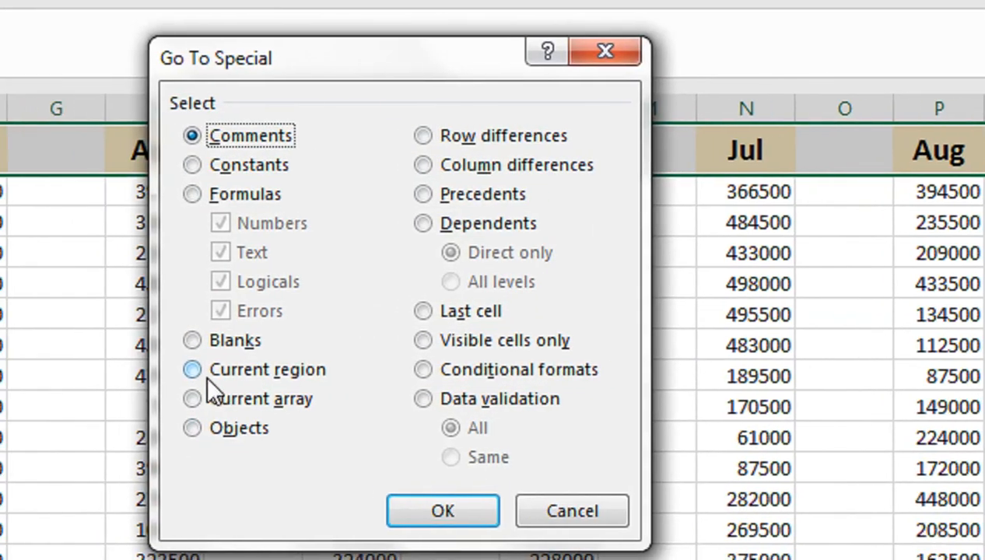
{"action": "left_click", "coordinate": [245, 340]}
{"action": "left_click", "coordinate": [449, 398]}
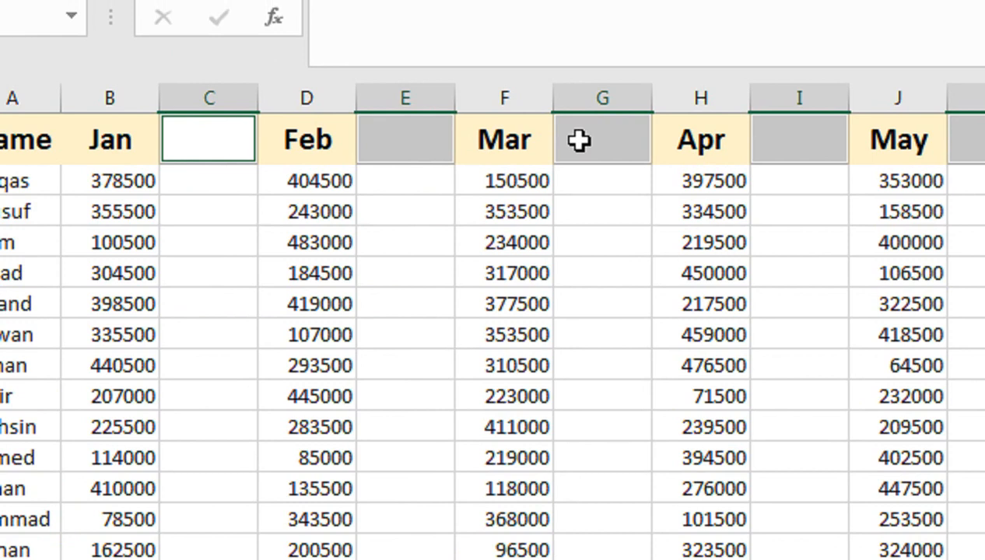
Fill all the selected blank header cells with the text COM_A at once
{"action": "type", "text": "COM"}
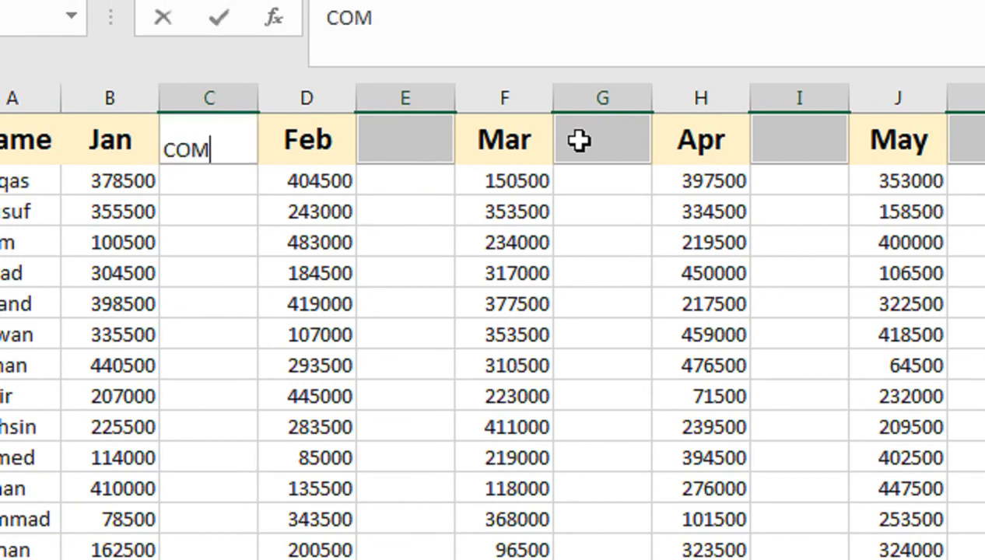
{"action": "type", "text": "_A"}
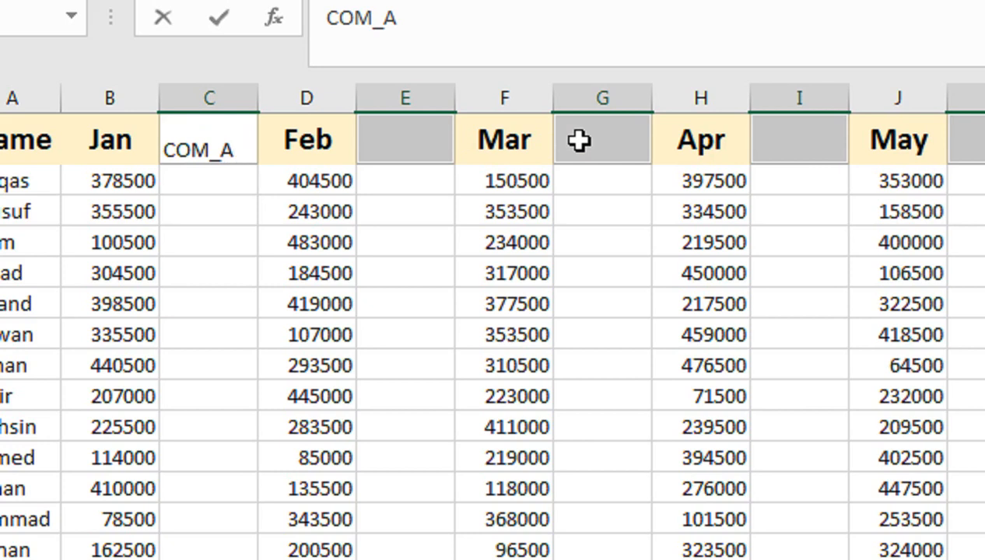
{"action": "key", "text": "ctrl+Return"}
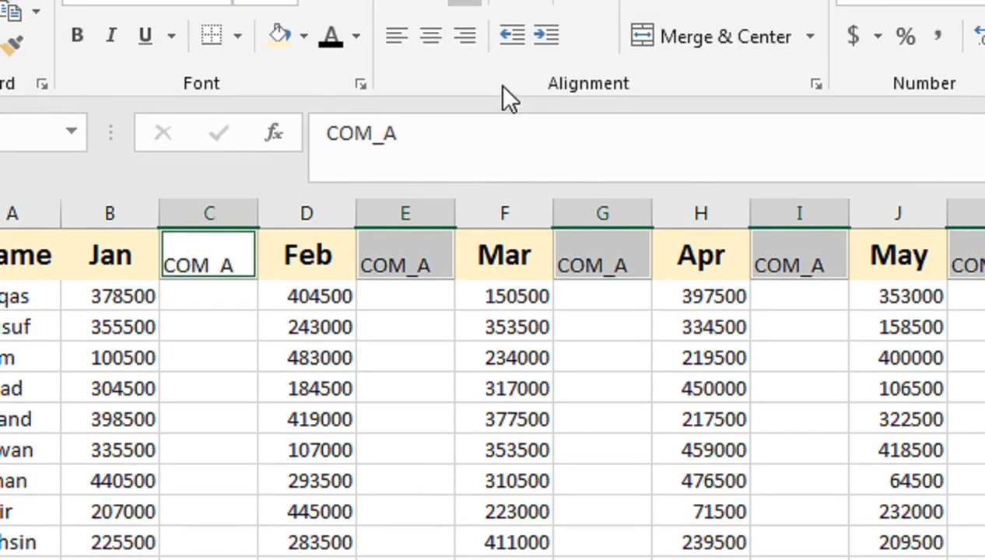
Centre the COM_A headers vertically and horizontally and make them bold
{"action": "left_click", "coordinate": [431, 142]}
{"action": "left_click", "coordinate": [433, 137]}
{"action": "left_click", "coordinate": [77, 180]}
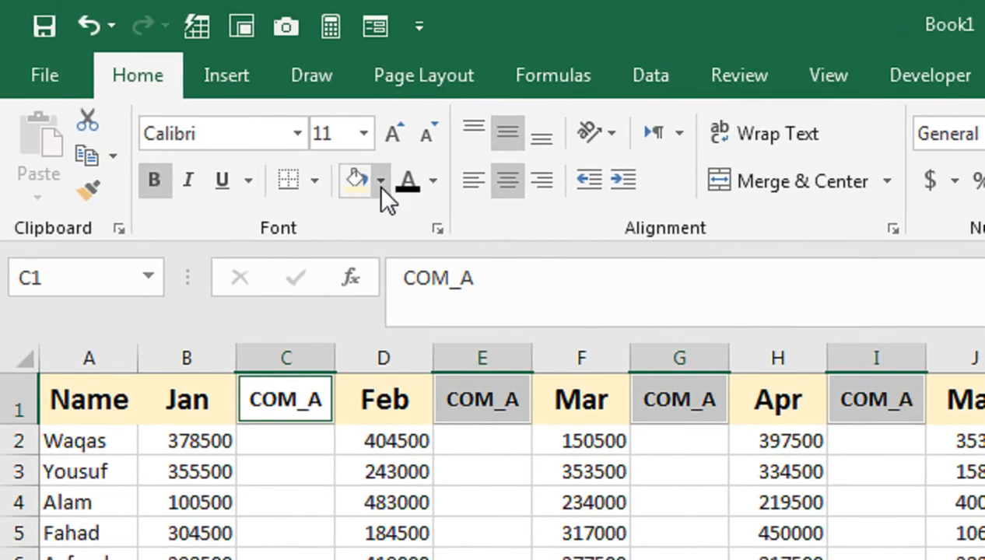
Give the selected COM_A headers a black fill and white font colour
{"action": "left_click", "coordinate": [381, 185]}
{"action": "left_click", "coordinate": [378, 248]}
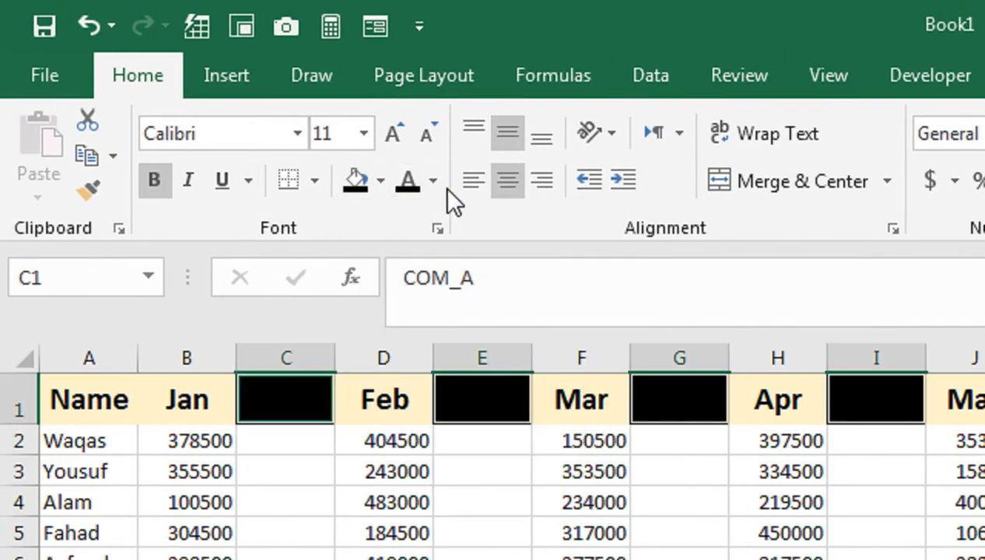
{"action": "left_click", "coordinate": [434, 182]}
{"action": "left_click", "coordinate": [404, 284]}
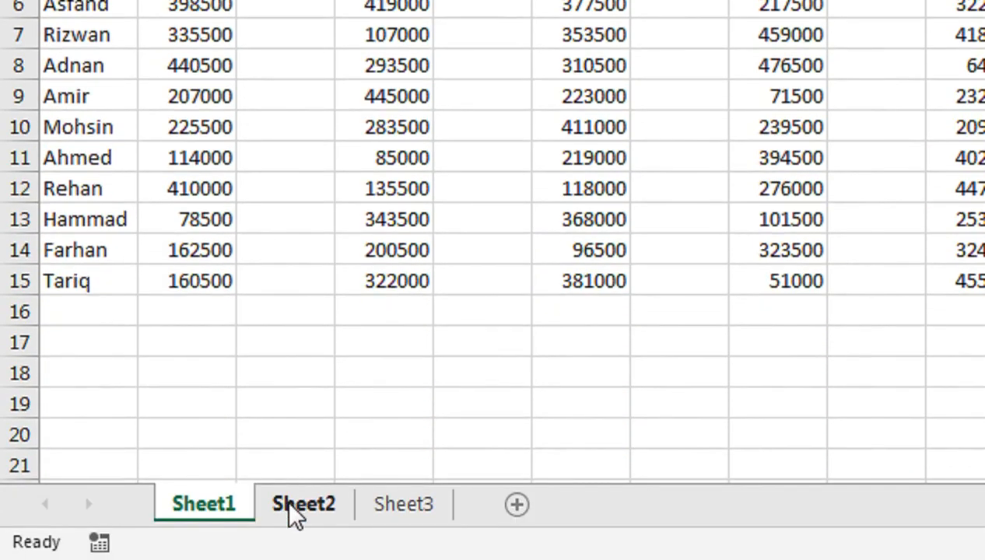
Review the sale and commission rate table on Sheet2, and return to Sheet1
{"action": "left_click", "coordinate": [294, 507]}
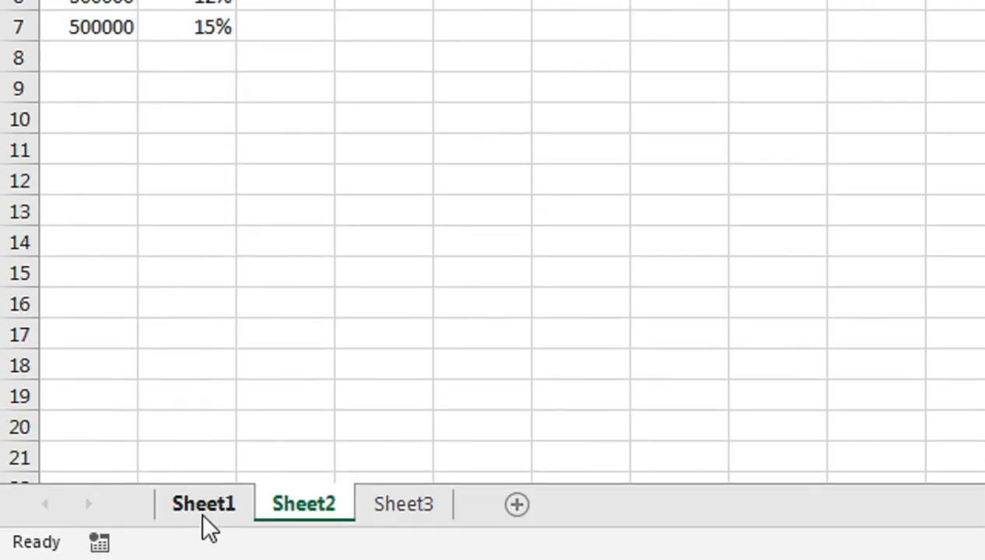
{"action": "left_click", "coordinate": [202, 528]}
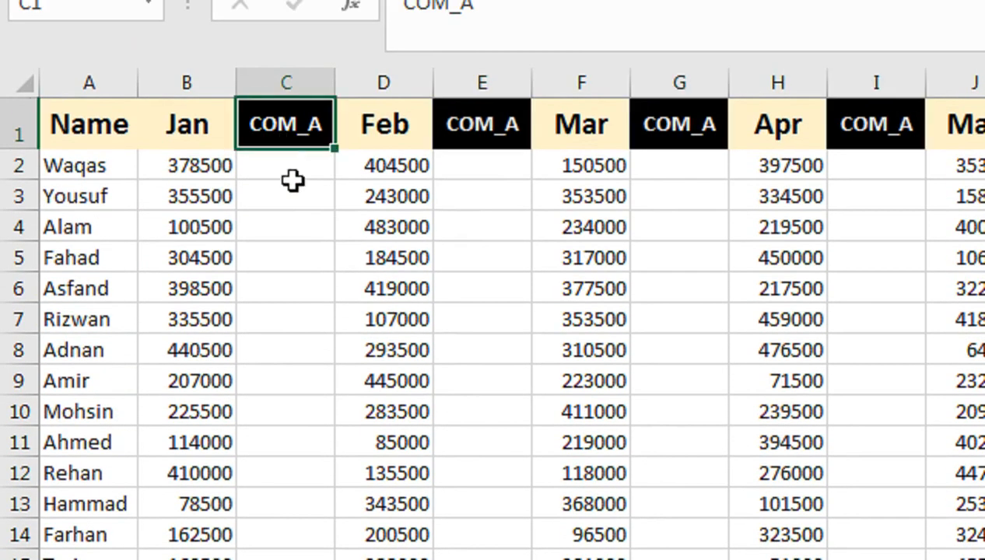
Select the whole data range below the headers, from B2 under Jan to X15 under Dec
{"action": "left_click", "coordinate": [293, 170]}
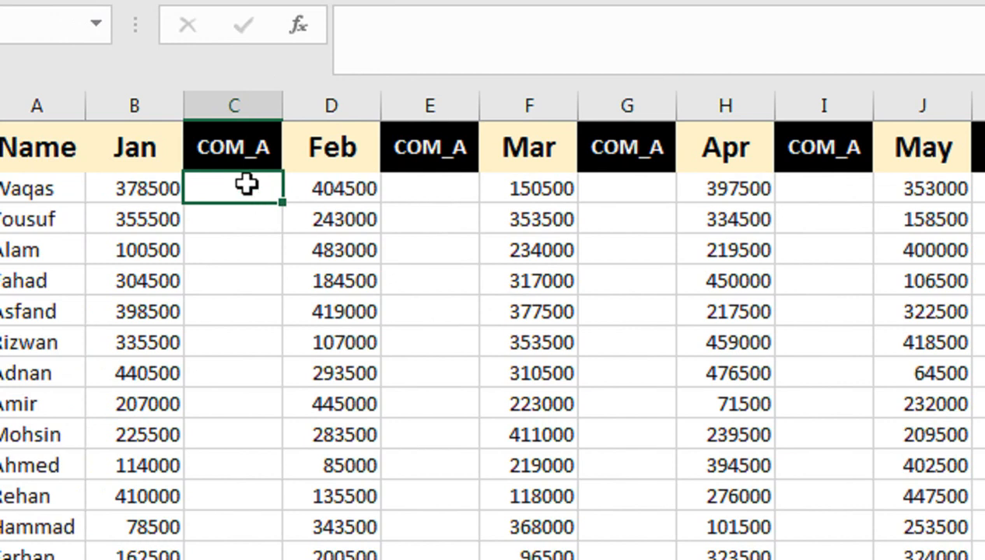
{"action": "left_click_drag", "start_coordinate": [247, 184], "coordinate": [212, 559]}
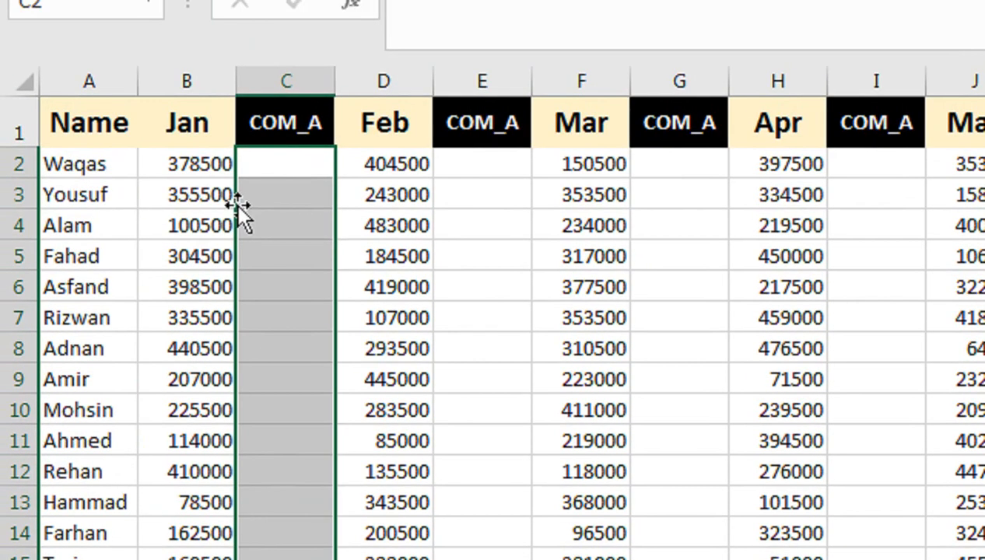
{"action": "left_click", "coordinate": [235, 200]}
{"action": "key", "text": "ctrl+shift+Down"}
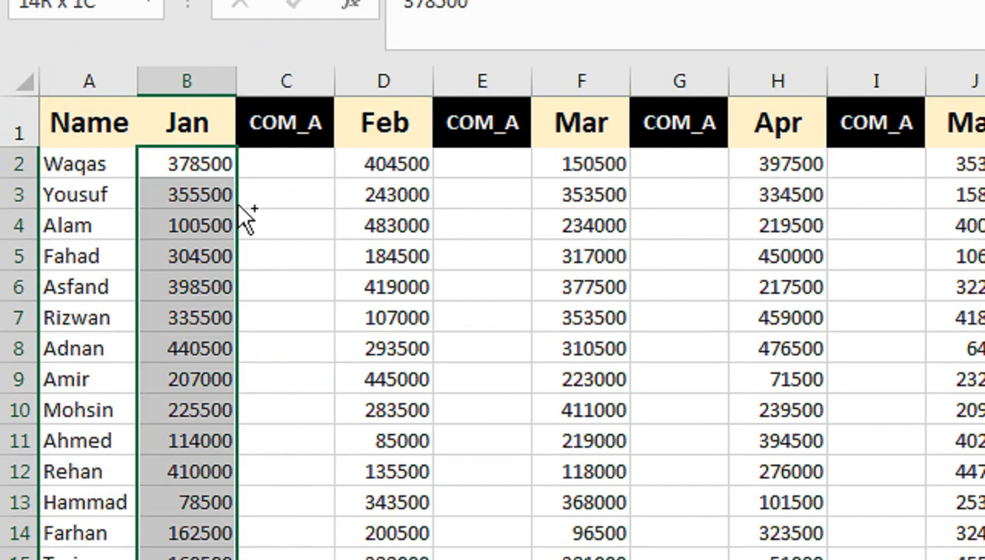
{"action": "key", "text": "ctrl+shift+Right"}
{"action": "key", "text": "ctrl+shift+Right"}
{"action": "key", "text": "ctrl+shift+Right"}
{"action": "key", "text": "ctrl+shift+Right"}
{"action": "key", "text": "ctrl+shift+Right"}
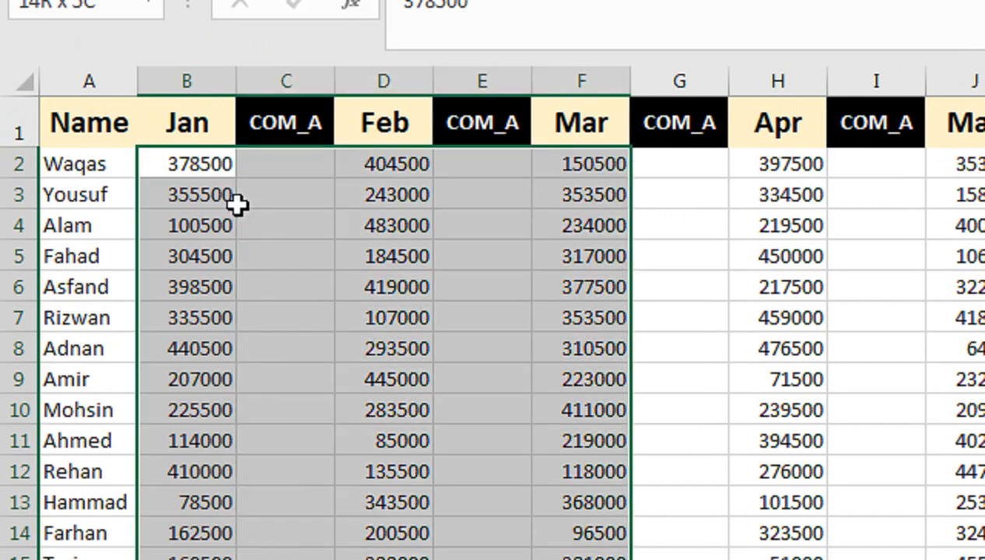
{"action": "scroll", "coordinate": [238, 204], "scroll_direction": "right", "scroll_amount": 3}
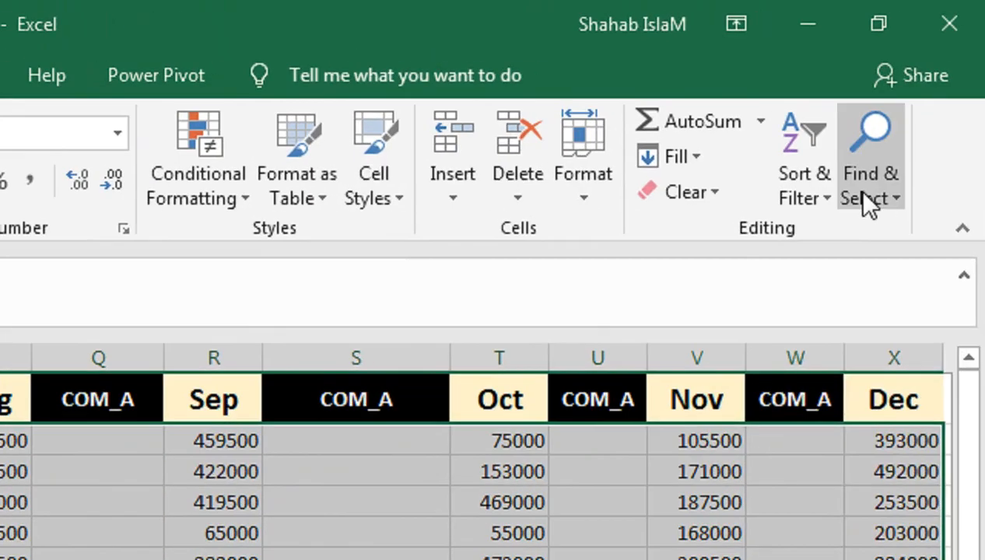
Restrict the data range selection to the blank cells under the COM_A headers with Go To Special
{"action": "left_click", "coordinate": [926, 97]}
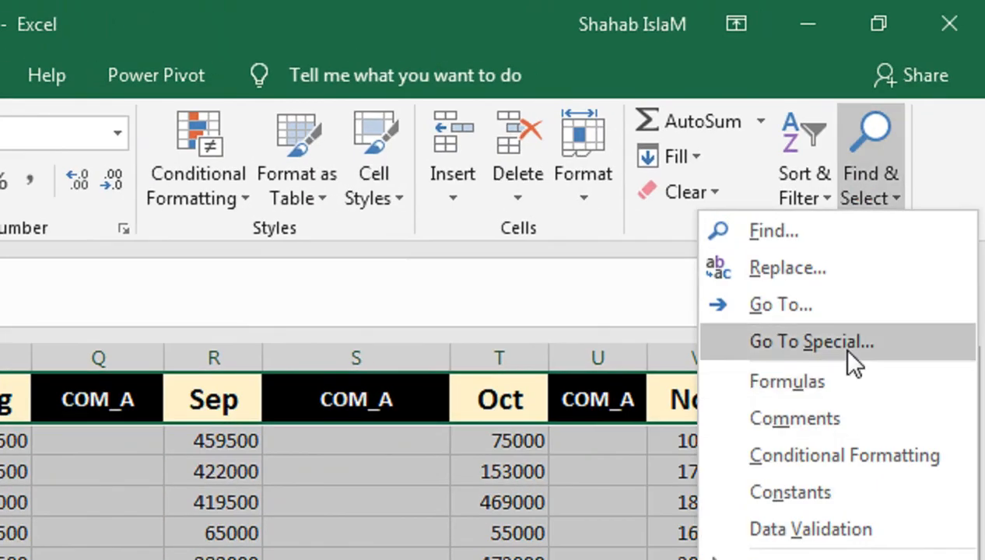
{"action": "left_click", "coordinate": [918, 181]}
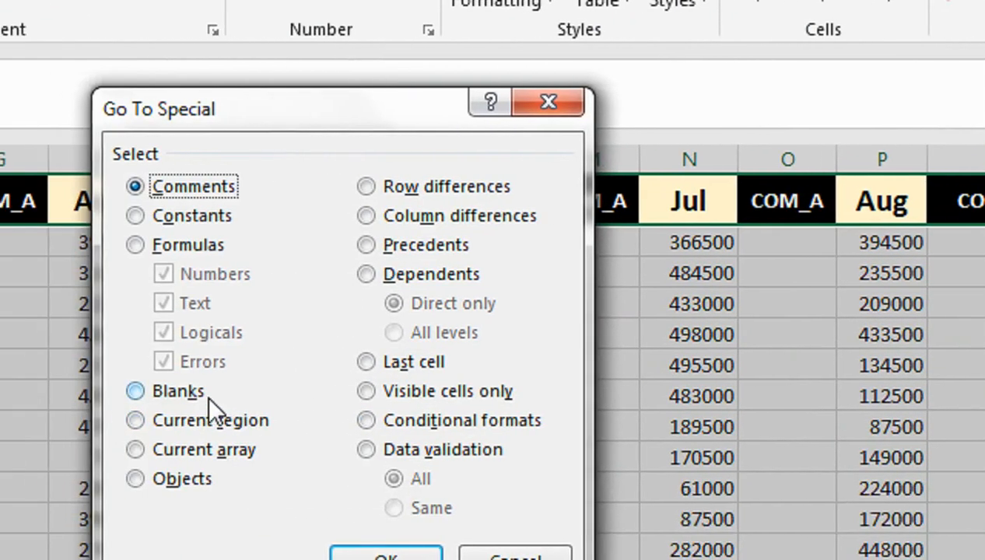
{"action": "left_click", "coordinate": [195, 391]}
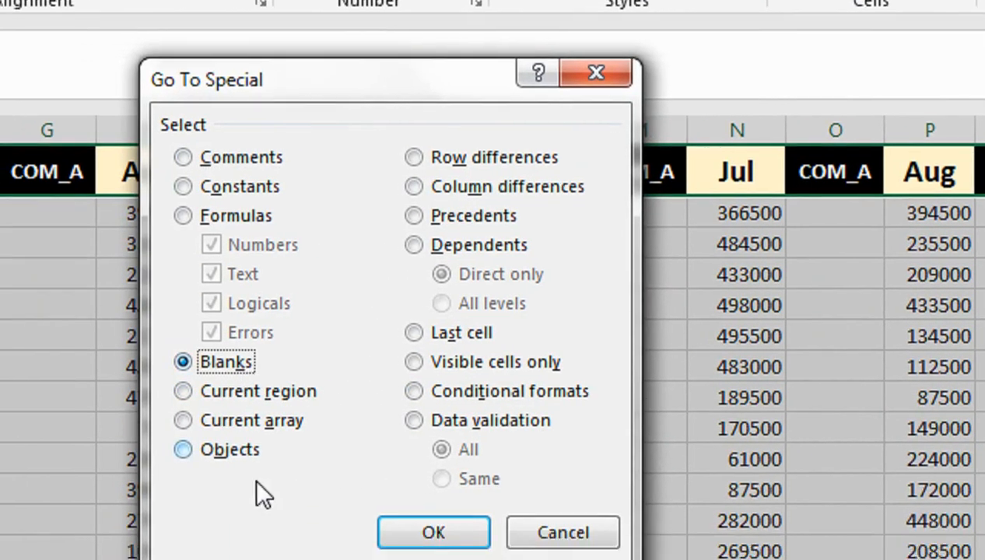
{"action": "left_click", "coordinate": [434, 433]}
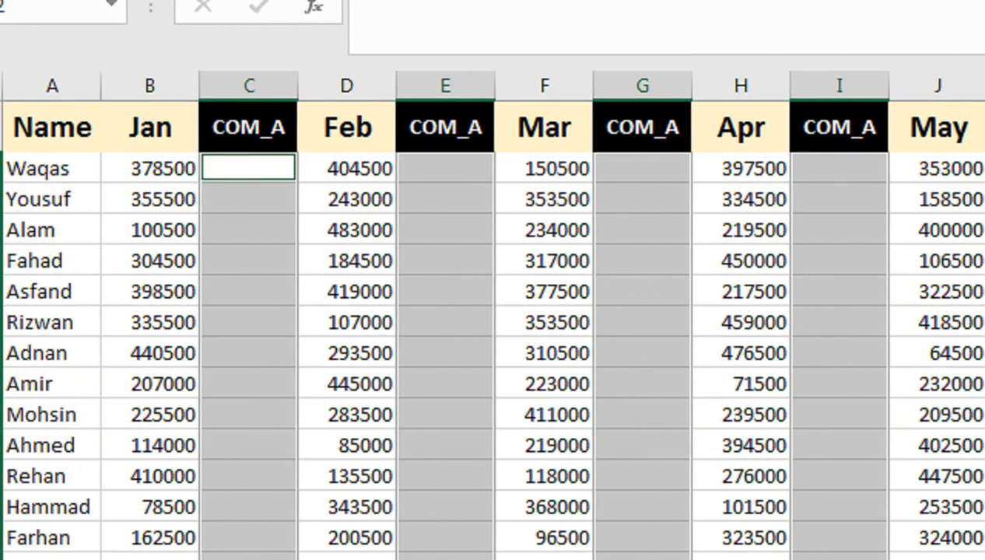
Start a formula in C2 that wraps a VLOOKUP in ROUND and uses B2 as the lookup value
{"action": "double_click", "coordinate": [247, 166]}
{"action": "type", "text": "=VL"}
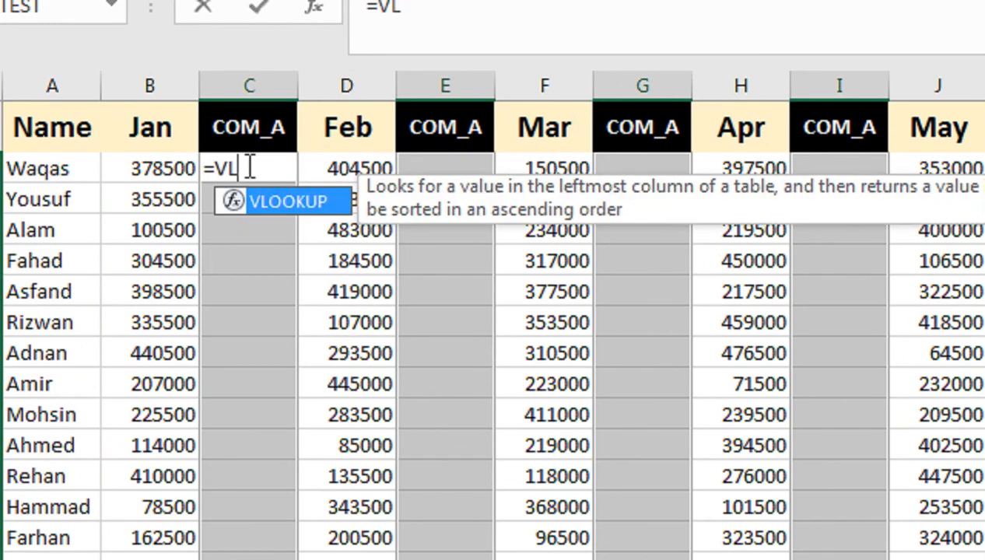
{"action": "key", "text": "BackSpace"}
{"action": "key", "text": "BackSpace"}
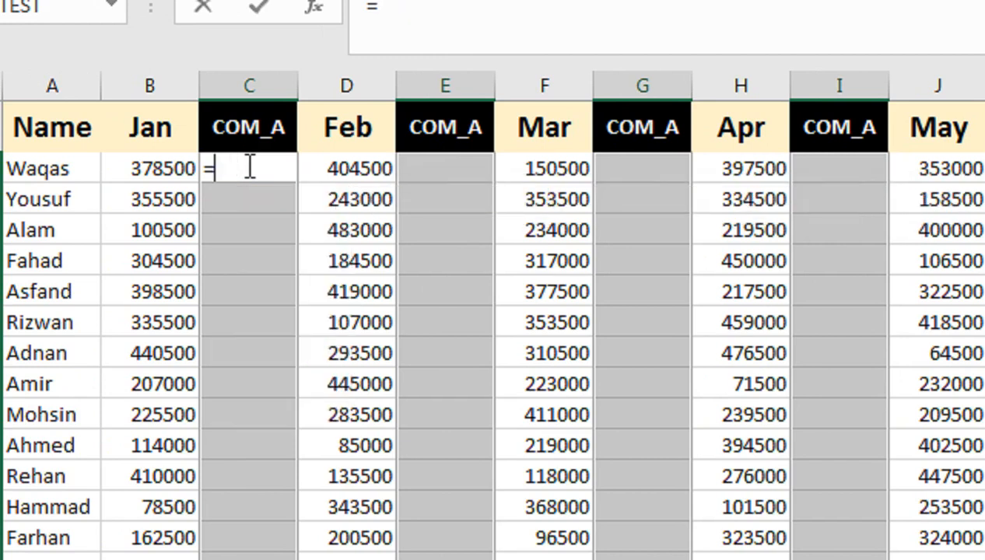
{"action": "type", "text": "ROUND("}
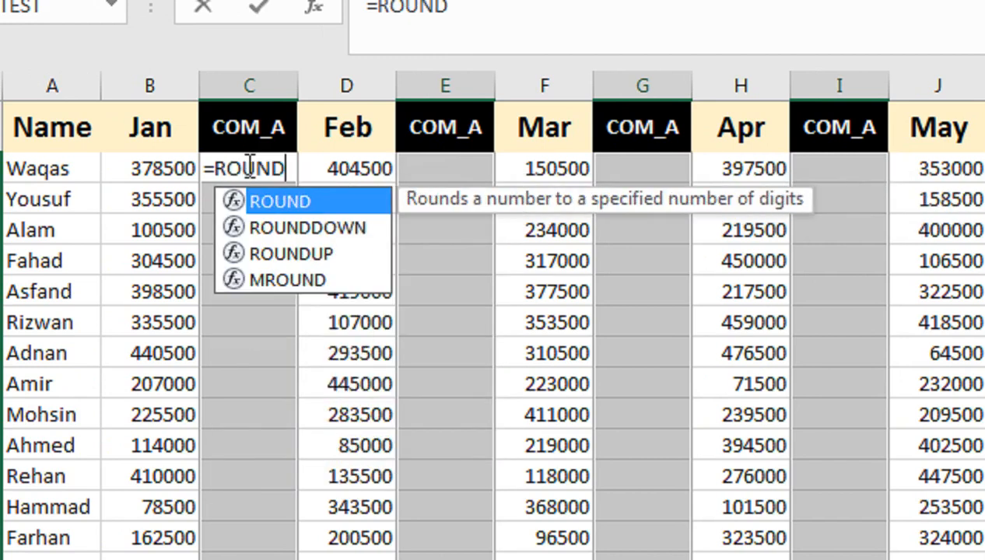
{"action": "type", "text": "VLOOKUP("}
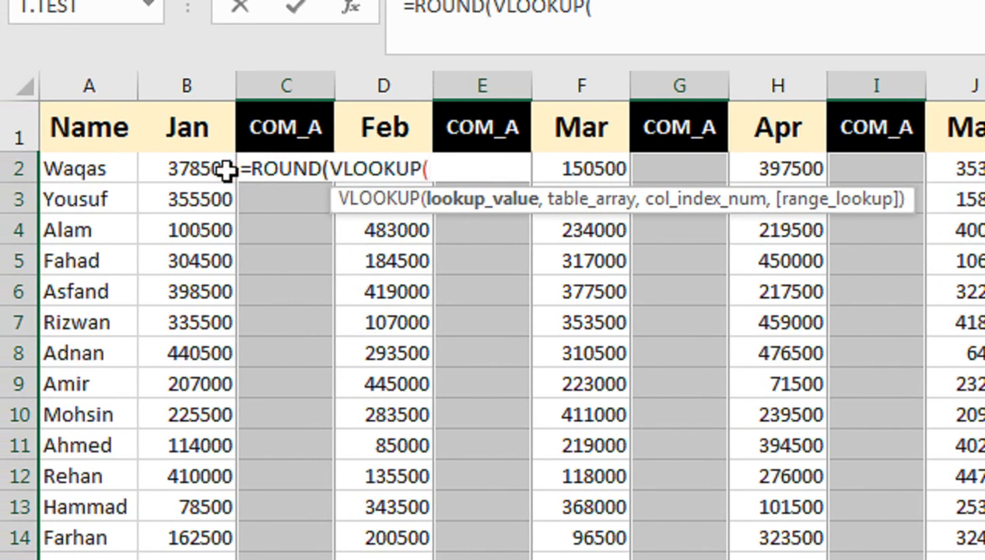
{"action": "left_click", "coordinate": [225, 172]}
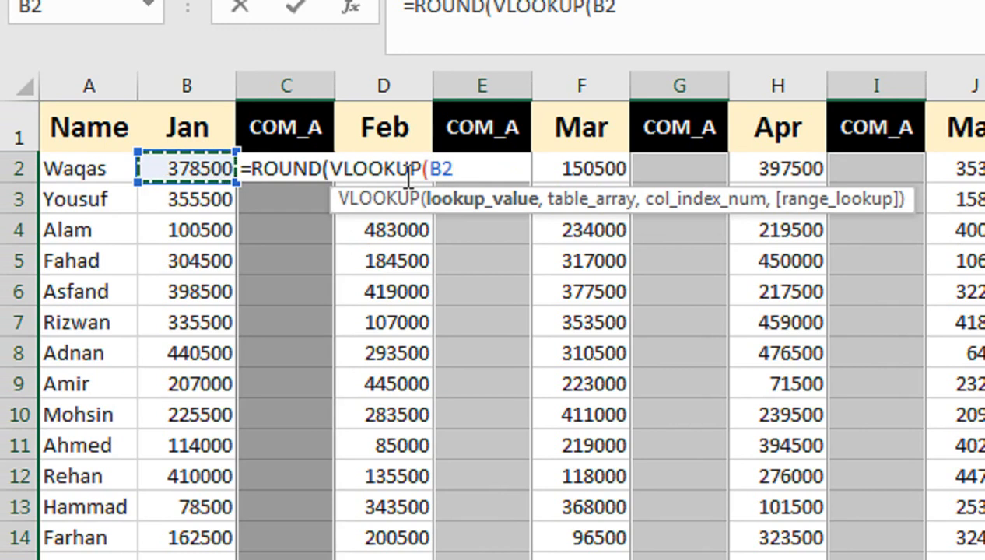
{"action": "type", "text": ","}
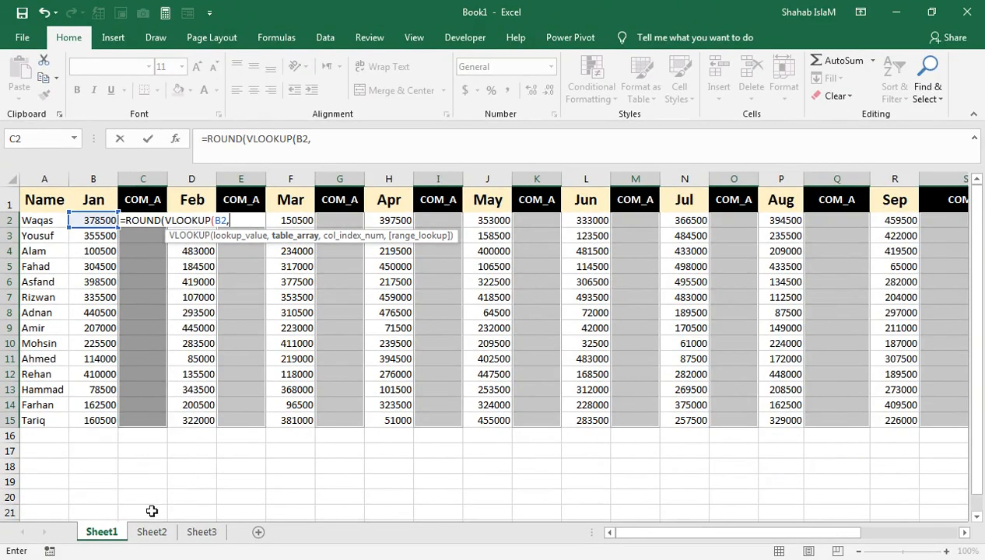
Complete the VLOOKUP with the absolute table range Sheet2!$A$1:$B$7, column index 2 and approximate match TRUE
{"action": "left_click", "coordinate": [149, 532]}
{"action": "left_click_drag", "start_coordinate": [45, 208], "coordinate": [97, 292]}
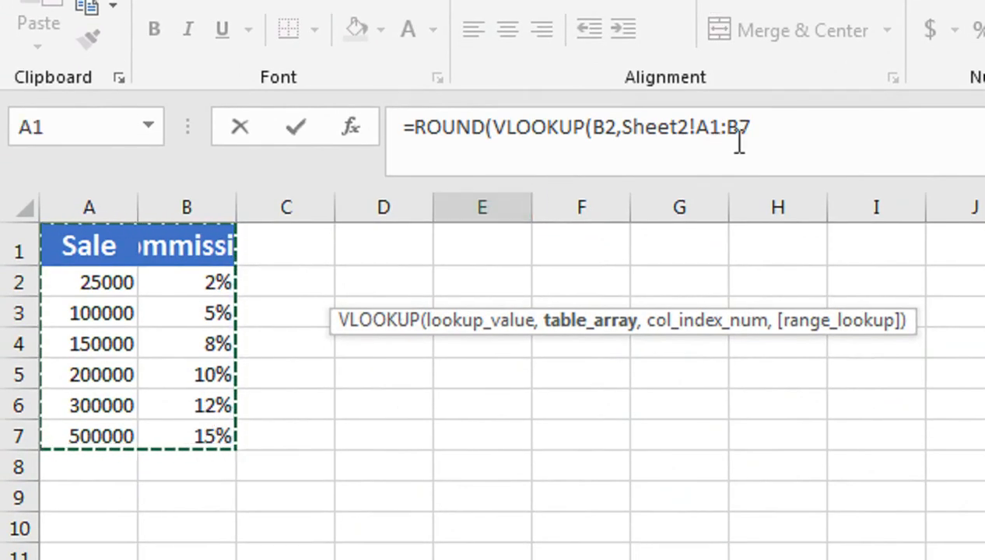
{"action": "key", "text": "F4"}
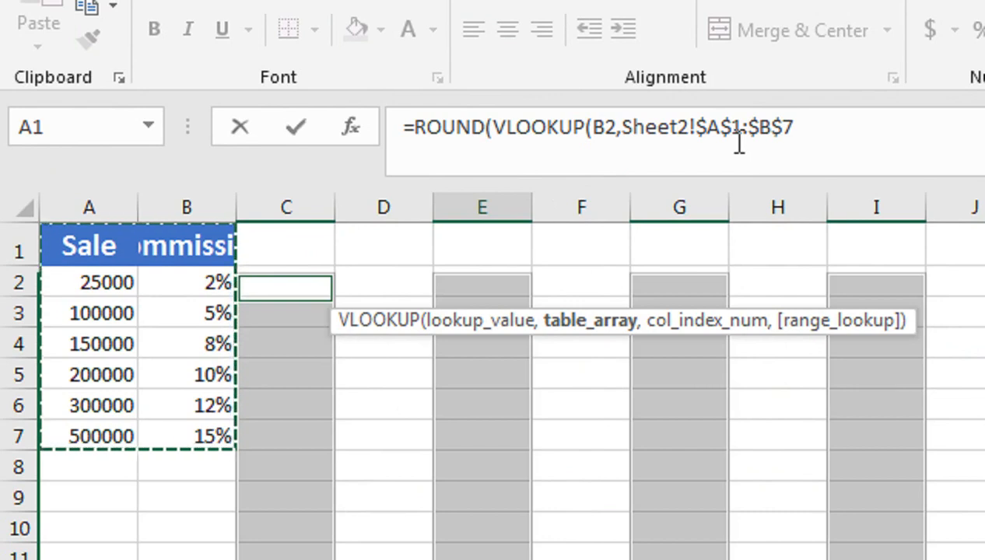
{"action": "type", "text": ","}
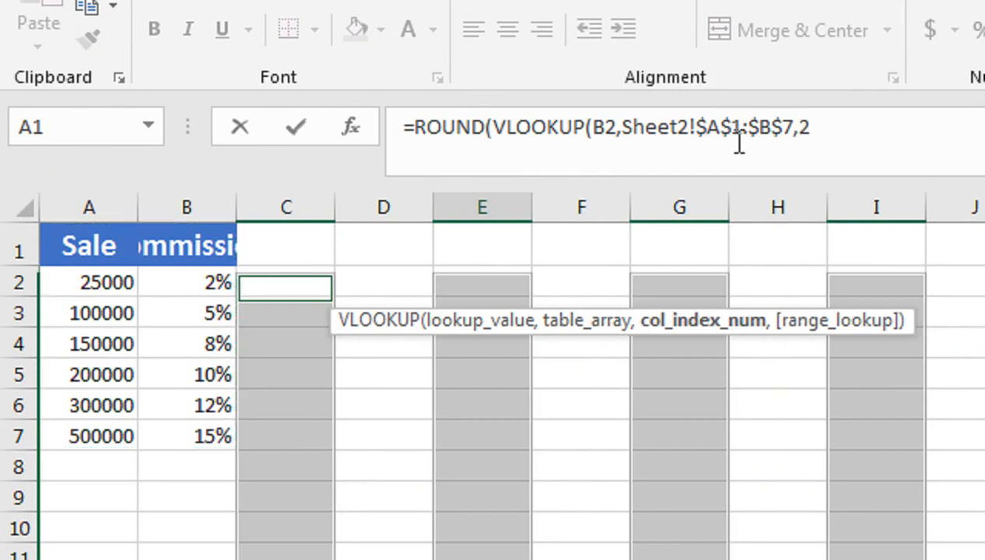
{"action": "type", "text": "2,"}
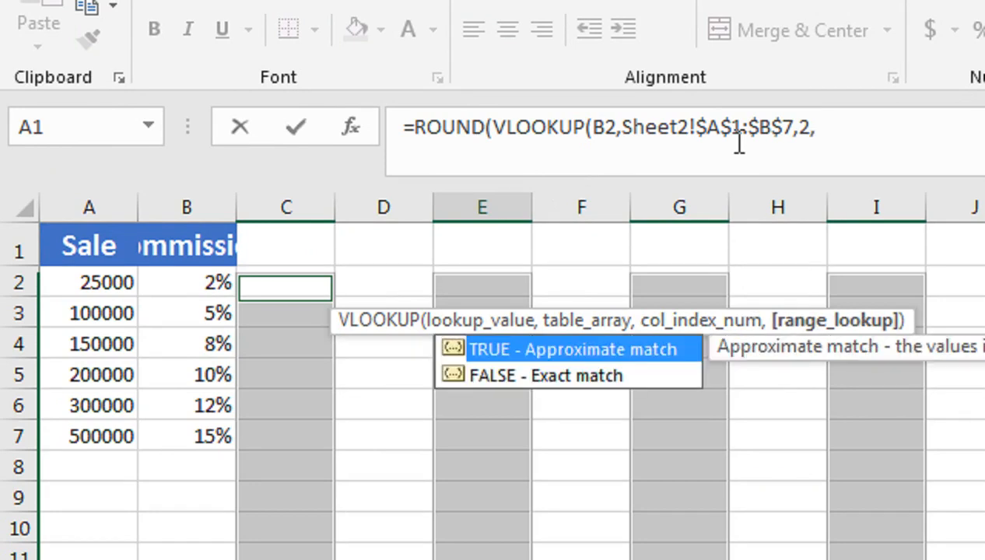
{"action": "key", "text": "Tab"}
{"action": "type", "text": ")"}
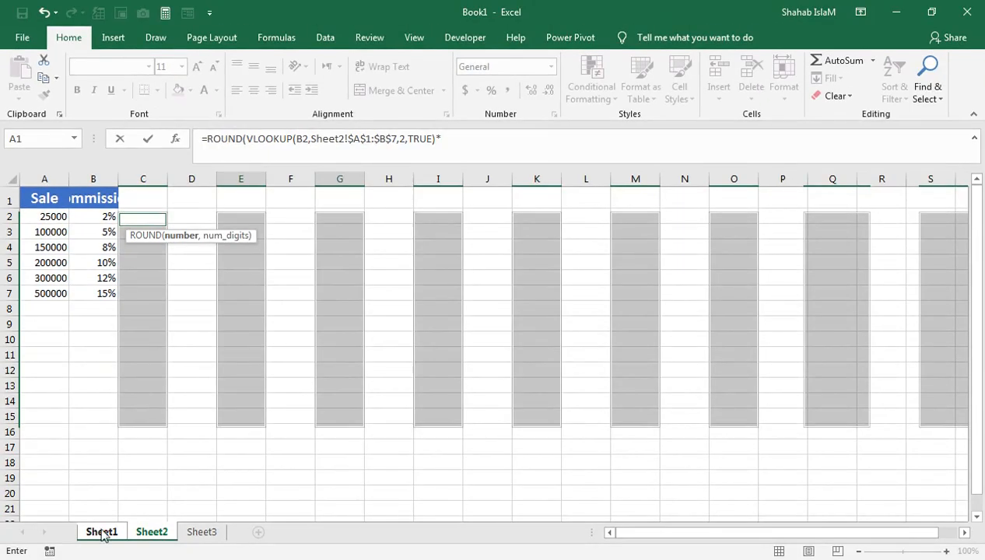
Multiply the VLOOKUP by Sheet1!B2, round to 0 digits, and enter the formula in all selected blank COM_A cells at once
{"action": "left_click", "coordinate": [101, 533]}
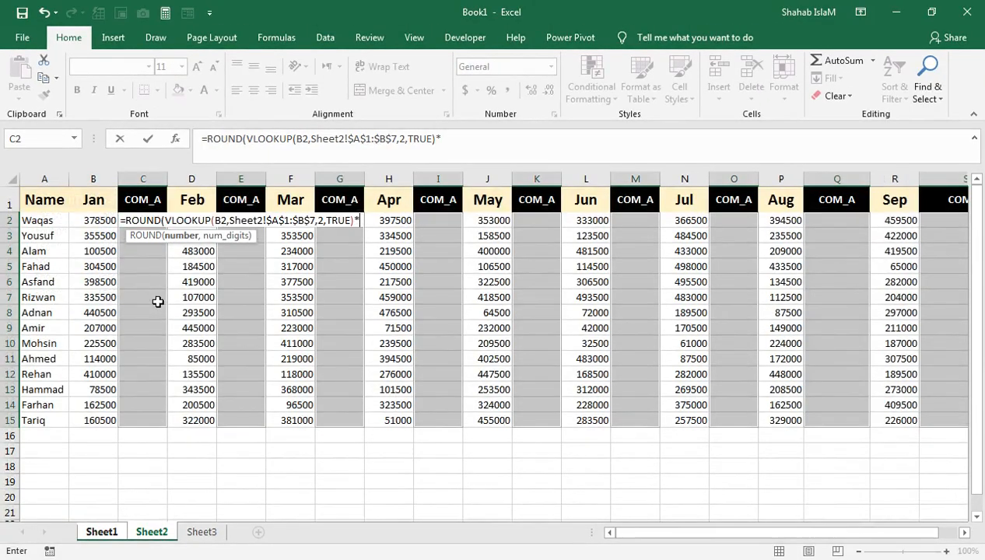
{"action": "left_click", "coordinate": [98, 220]}
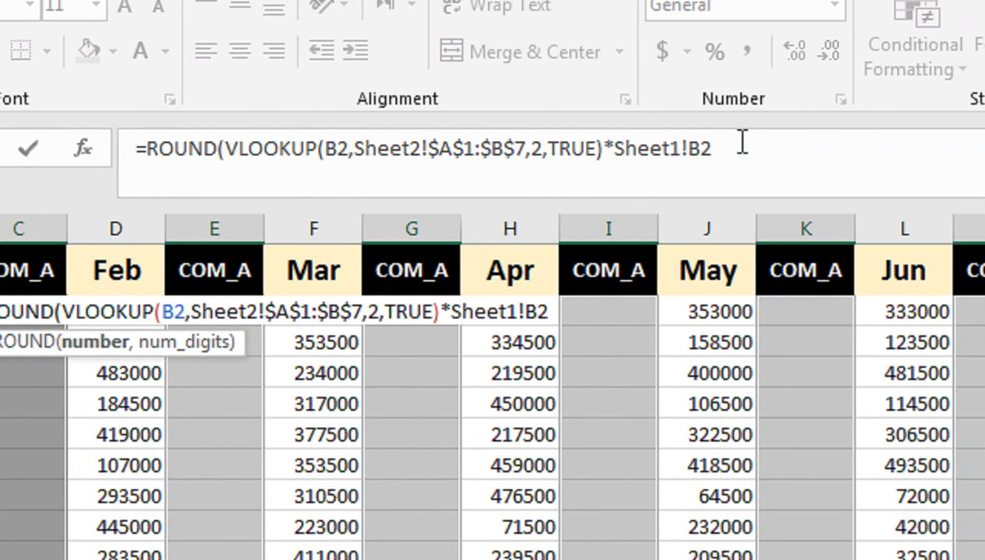
{"action": "type", "text": ","}
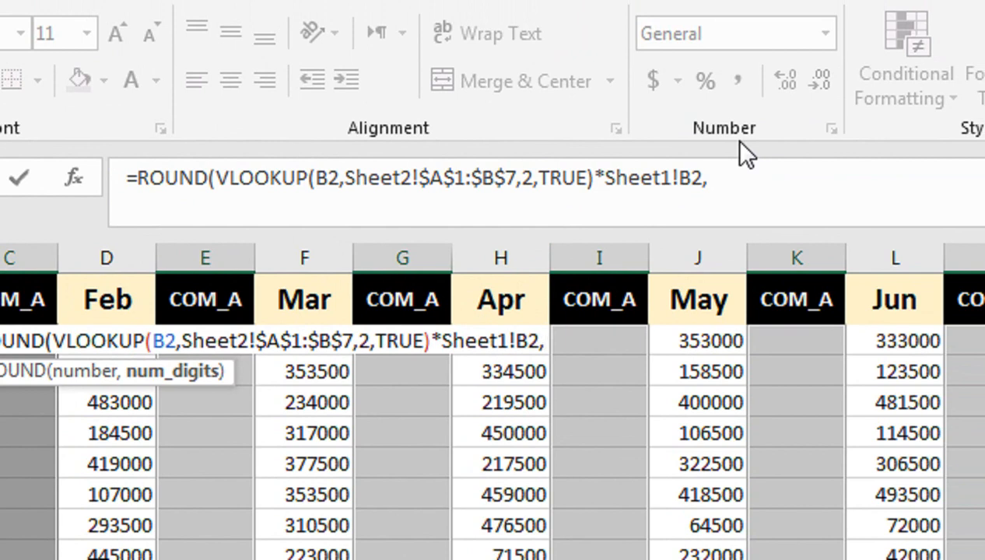
{"action": "type", "text": "0"}
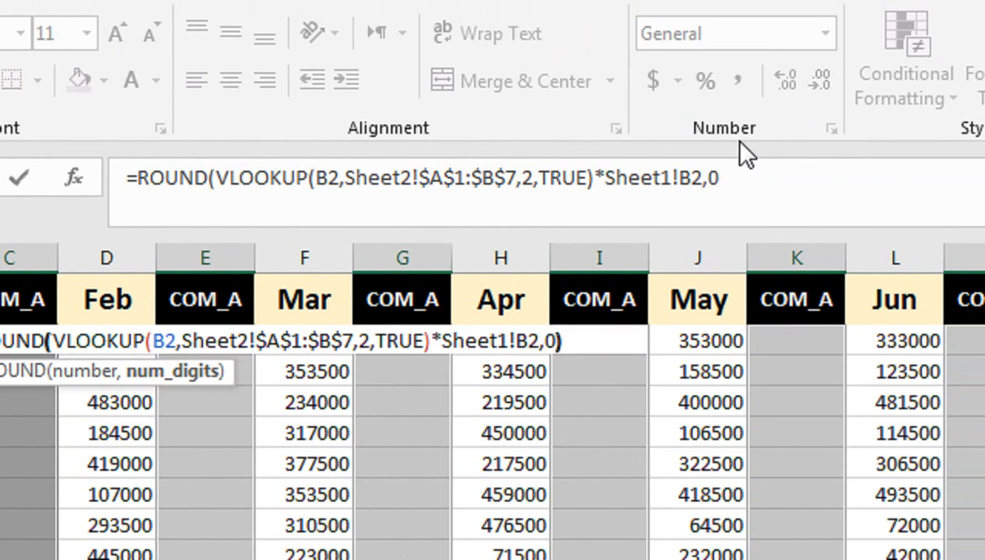
{"action": "type", "text": ")"}
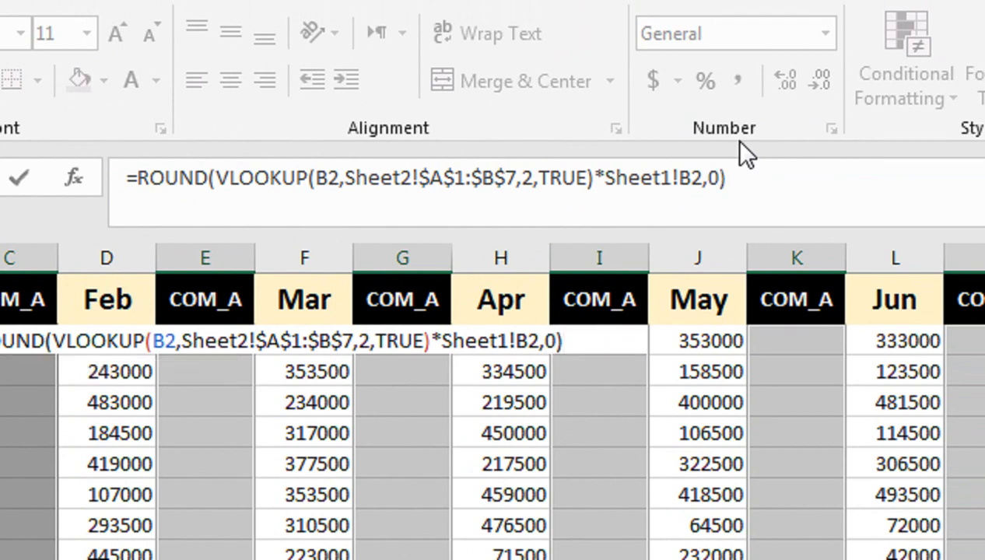
{"action": "key", "text": "ctrl+Return"}
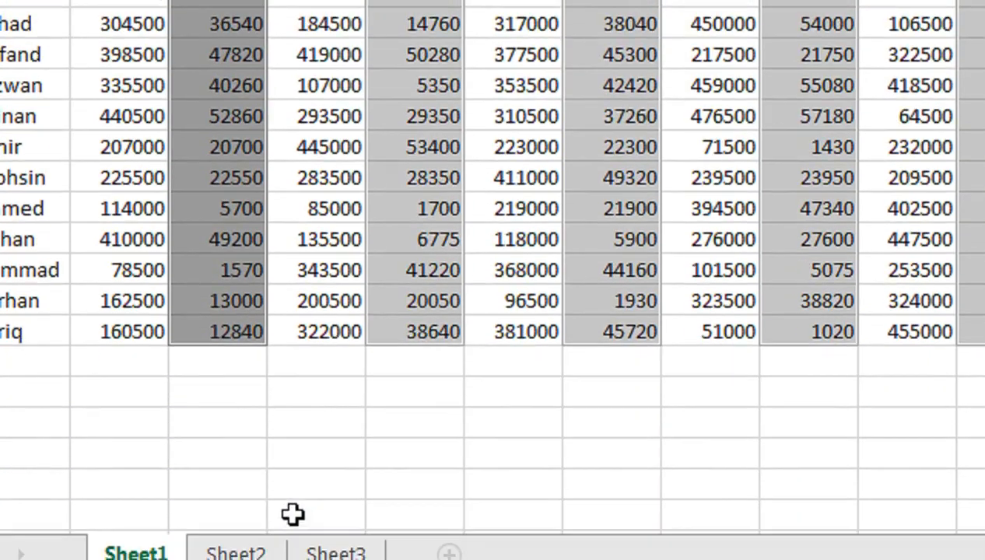
Review the commission rate table on Sheet2 and inspect the filled formulas in the COM_A columns for Mar and May on Sheet1
{"action": "left_click", "coordinate": [272, 537]}
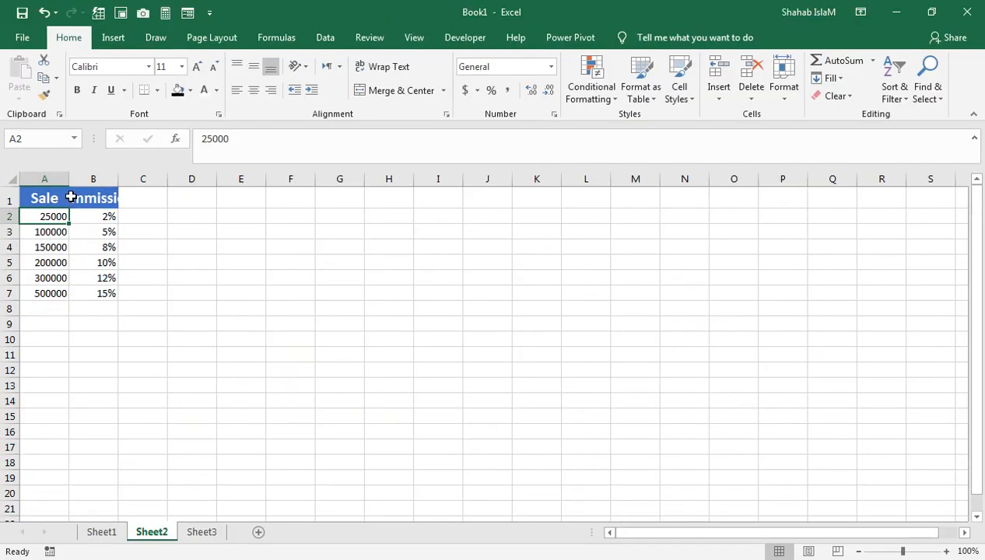
{"action": "left_click", "coordinate": [94, 536]}
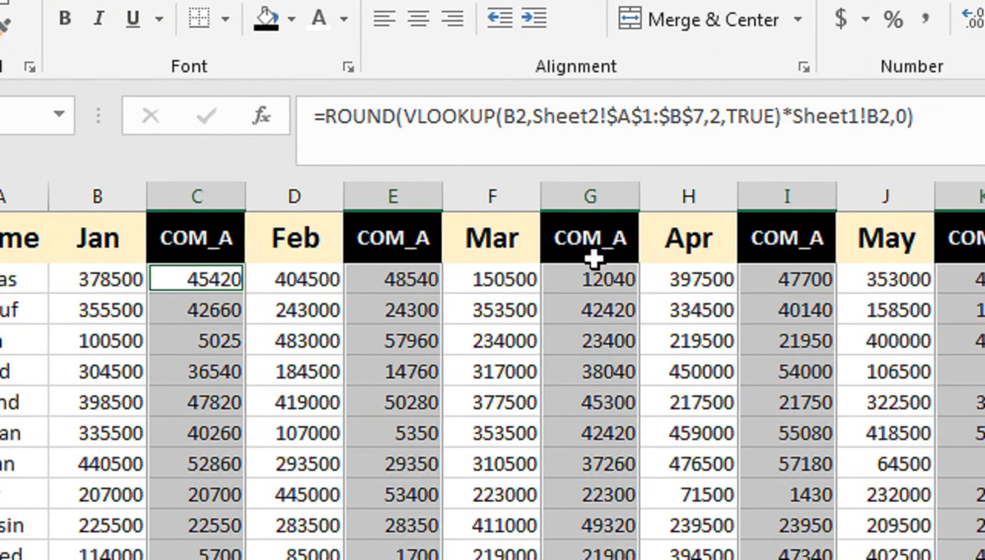
{"action": "double_click", "coordinate": [584, 293]}
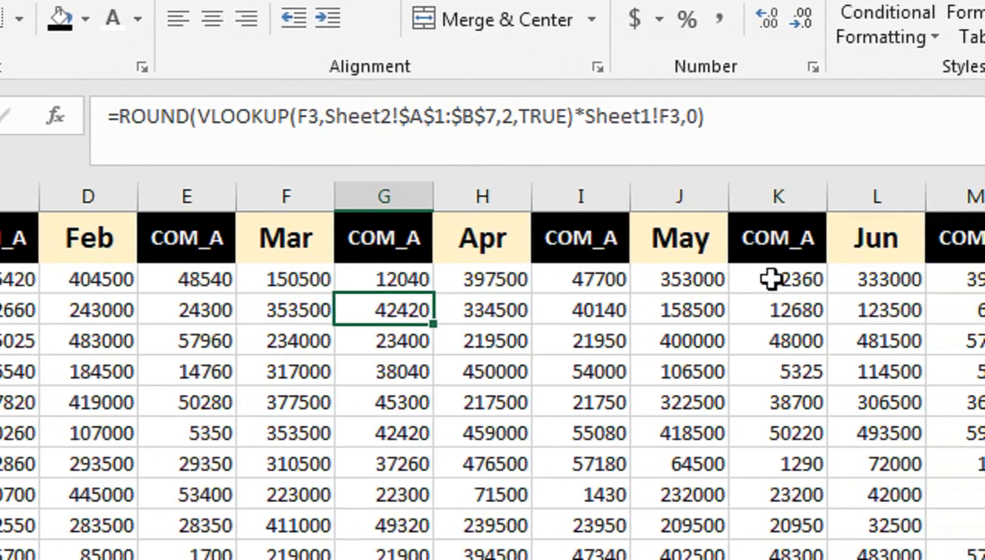
{"action": "double_click", "coordinate": [980, 281]}
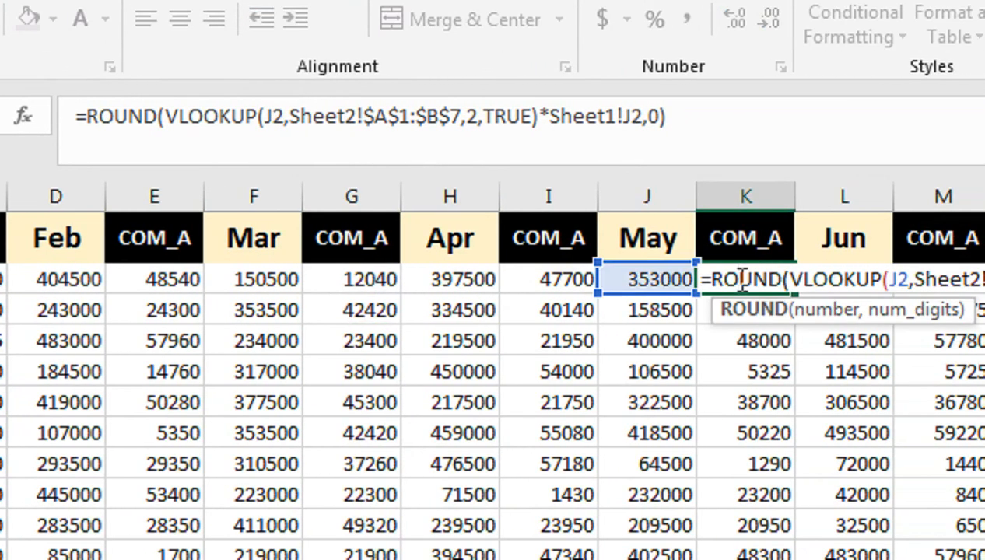
{"action": "key", "text": "Escape"}
{"action": "key", "text": "Down"}
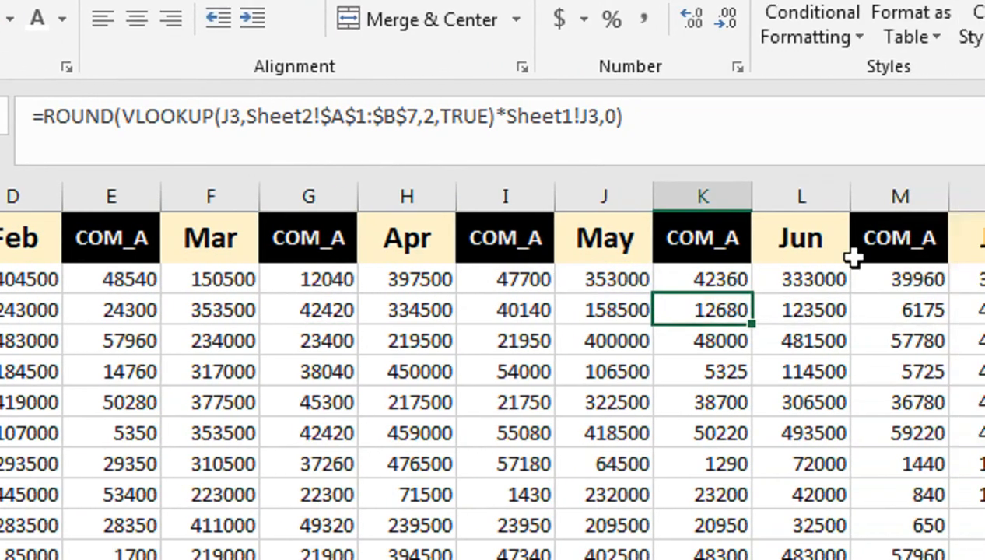
Check the remaining months through Dec and inspect the commission formula in W2 beside Nov
{"action": "left_click", "coordinate": [842, 272]}
{"action": "left_click_drag", "start_coordinate": [880, 273], "coordinate": [939, 281]}
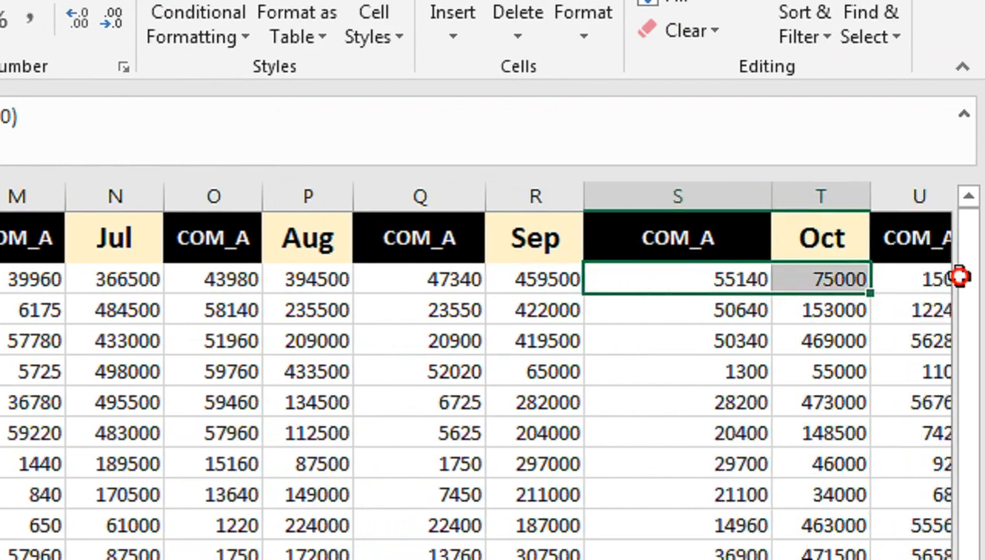
{"action": "mouse_move", "coordinate": [911, 337]}
{"action": "left_mouse_down"}
{"action": "mouse_move", "coordinate": [981, 335]}
{"action": "mouse_move", "coordinate": [928, 330]}
{"action": "left_mouse_up"}
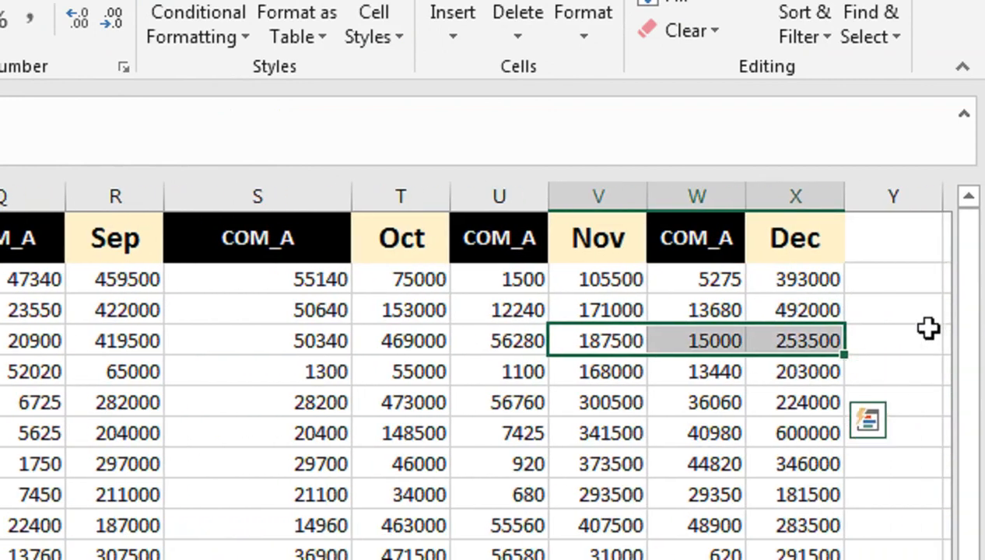
{"action": "double_click", "coordinate": [829, 288]}
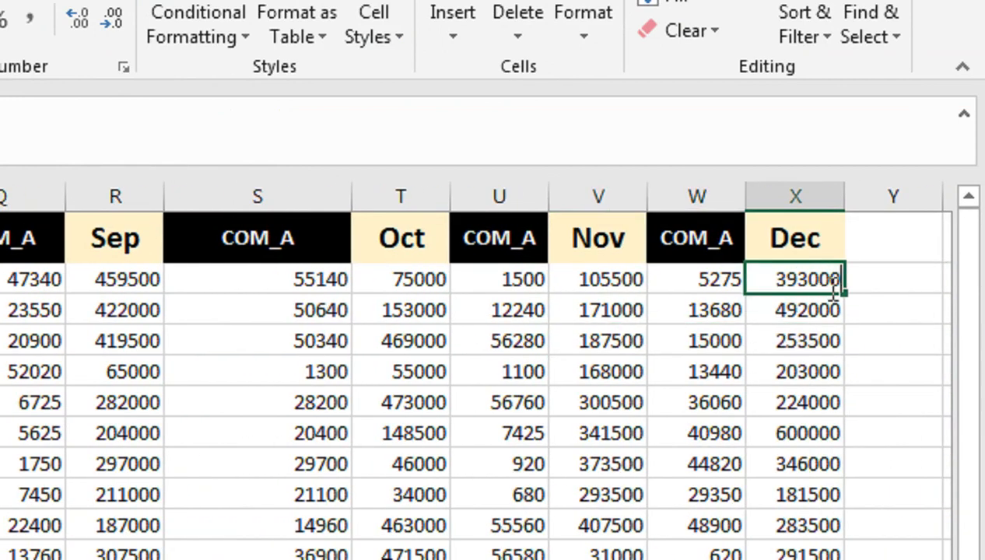
{"action": "double_click", "coordinate": [730, 286]}
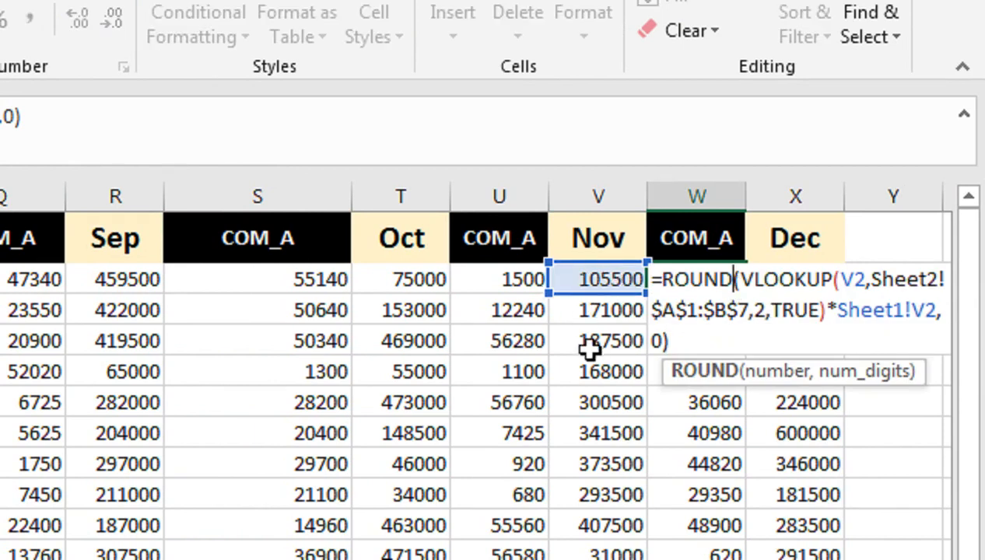
{"action": "key", "text": "Return"}
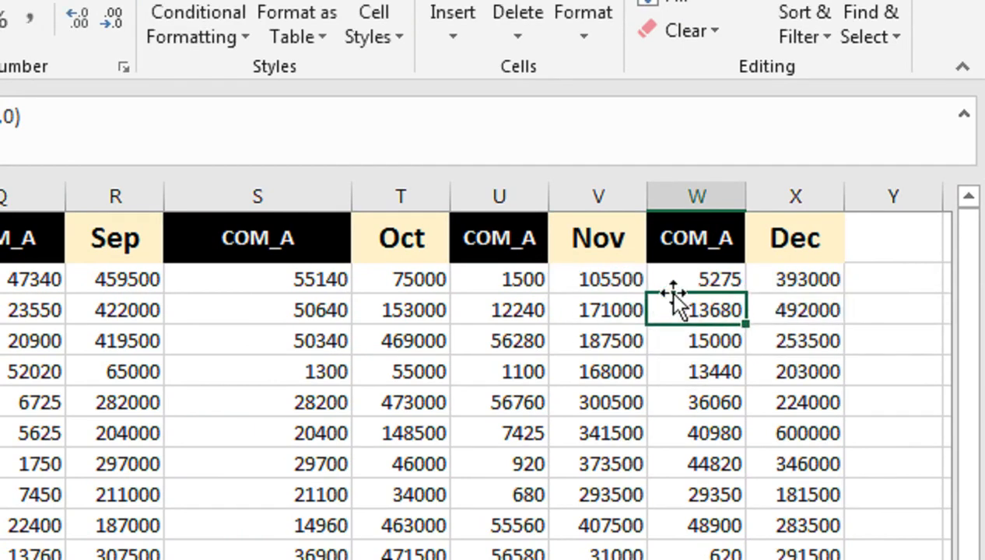
Copy the COM_A header from W1 to Y1, beside Dec
{"action": "left_click", "coordinate": [723, 247]}
{"action": "key", "text": "ctrl+c"}
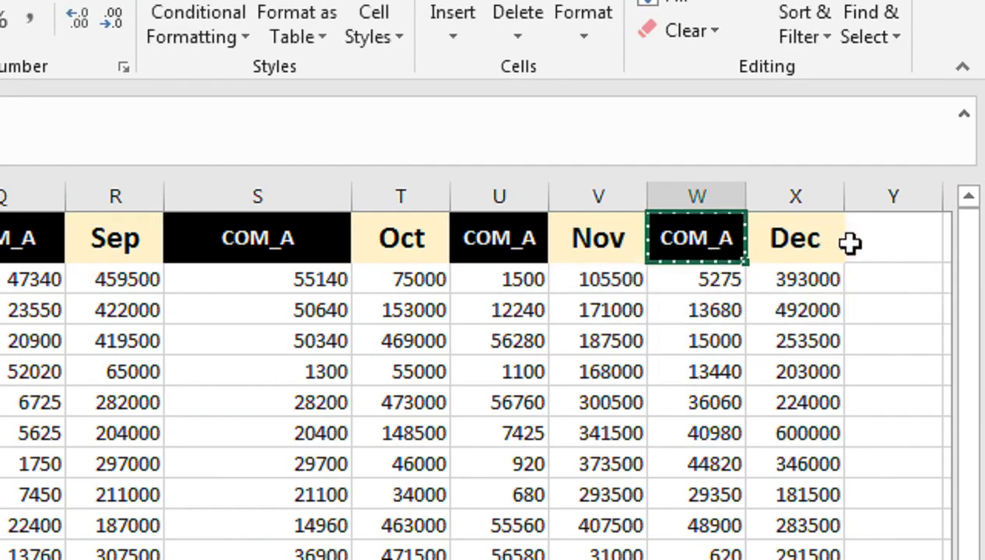
{"action": "left_click", "coordinate": [852, 245]}
{"action": "key", "text": "ctrl+v"}
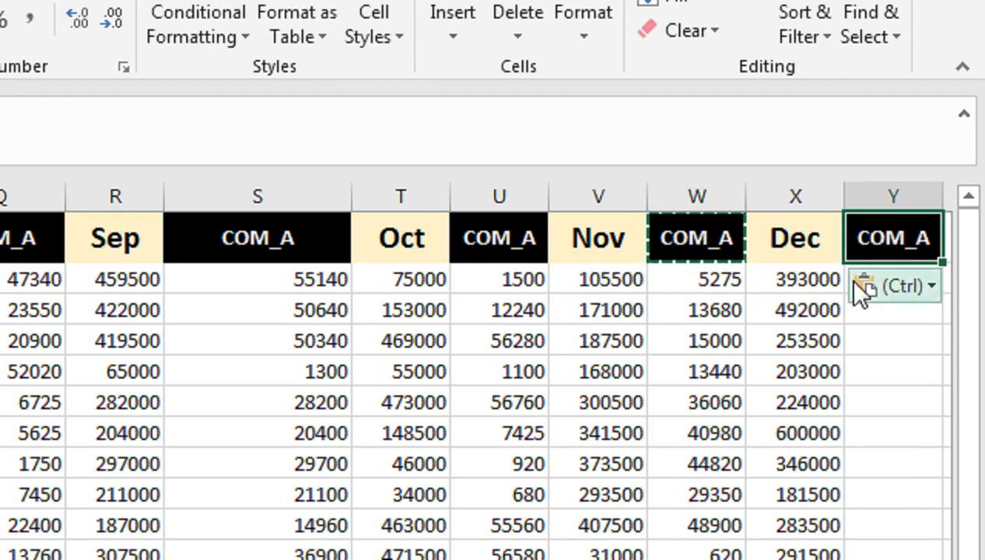
Start a formula in Y2 that wraps a VLOOKUP in ROUND and uses X2 as the lookup value
{"action": "left_click", "coordinate": [798, 280]}
{"action": "key", "text": "Right"}
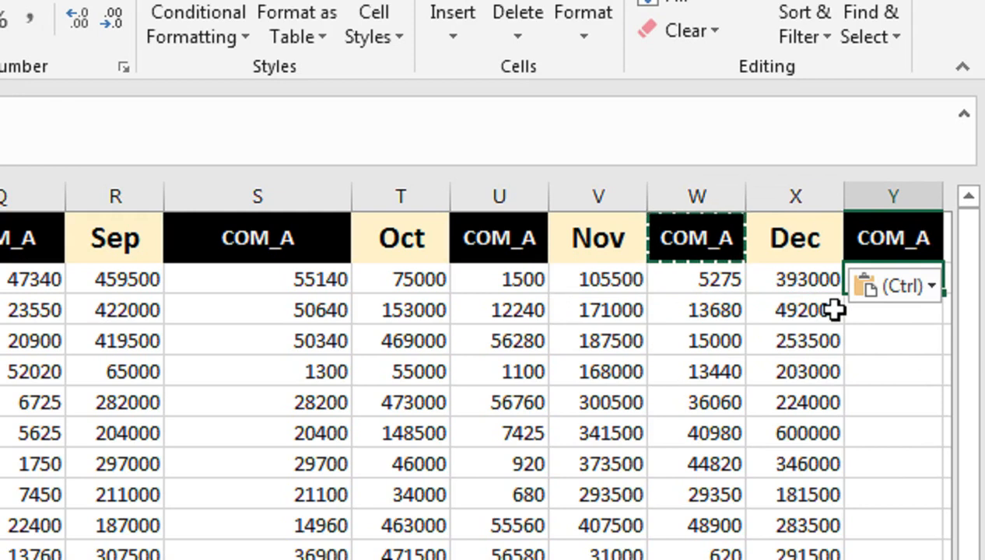
{"action": "type", "text": "ROUN"}
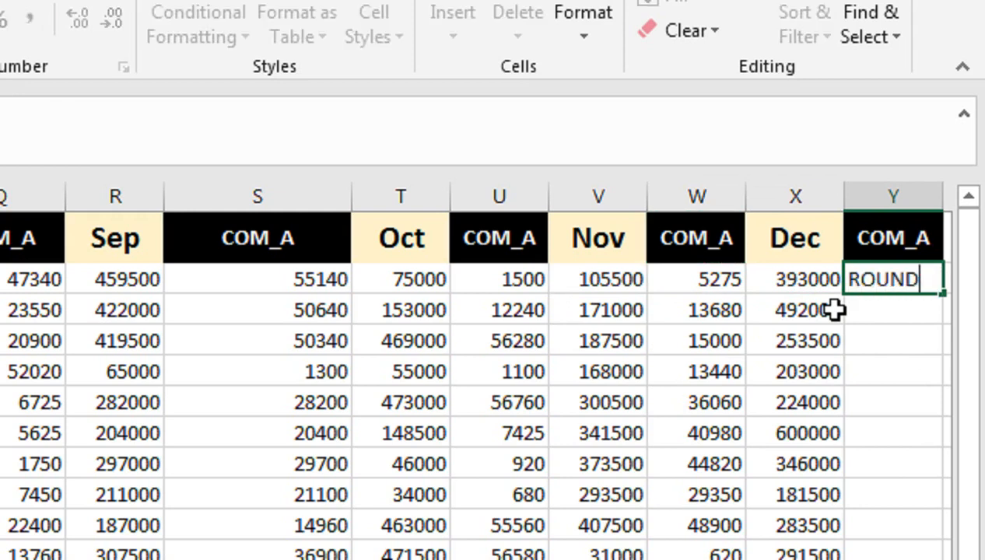
{"action": "key", "text": "Escape"}
{"action": "type", "text": "=RO"}
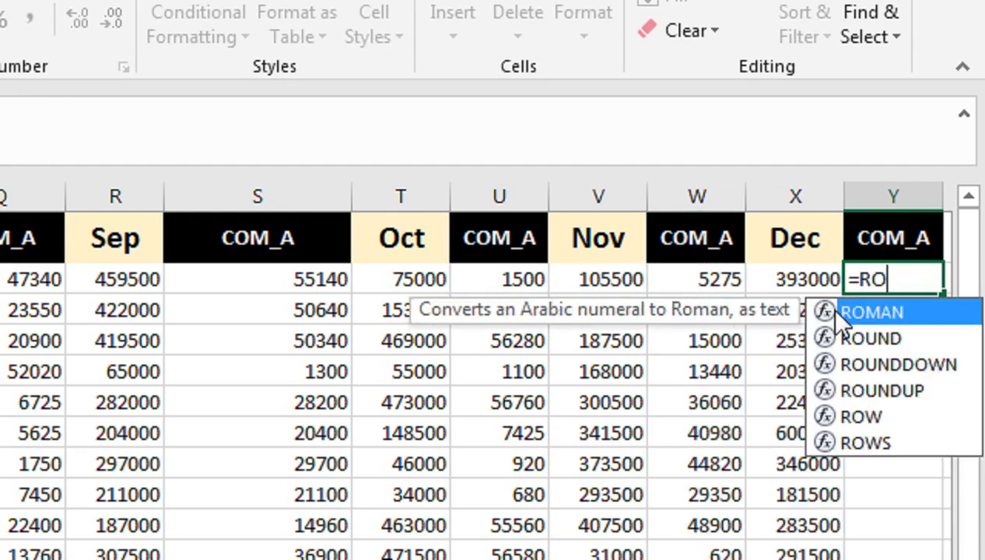
{"action": "type", "text": "UND(VLO"}
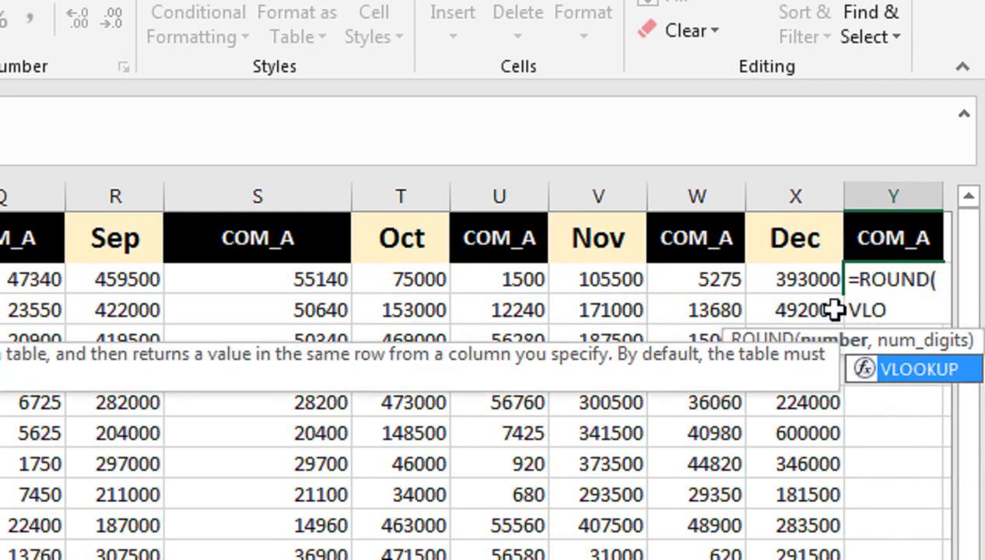
{"action": "key", "text": "Tab"}
{"action": "left_click", "coordinate": [831, 281]}
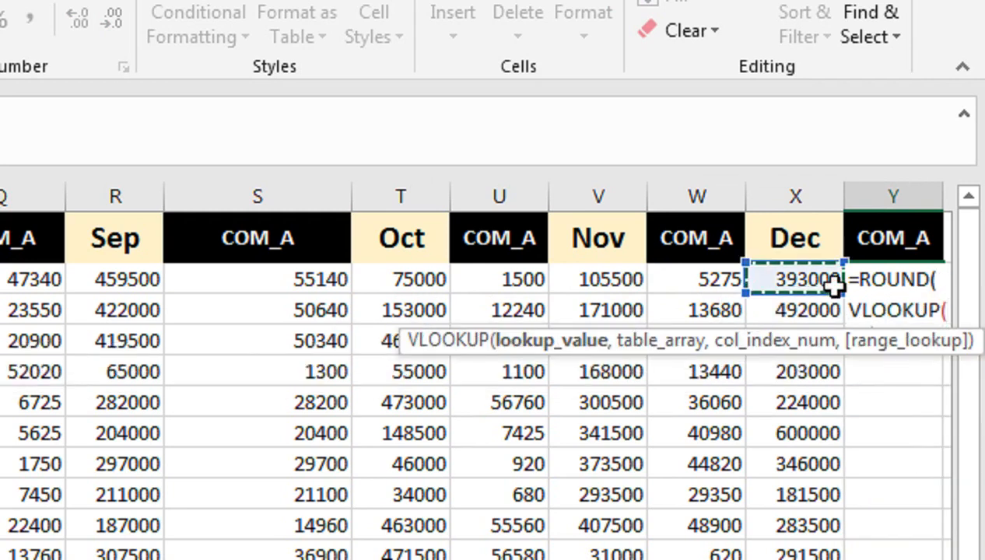
{"action": "type", "text": ","}
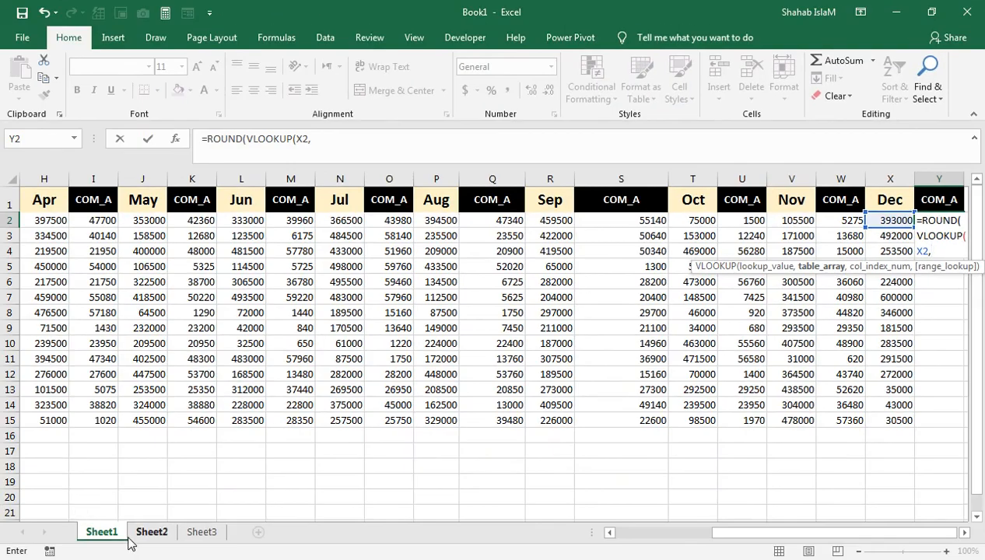
Complete the Y2 VLOOKUP with the absolute table range Sheet2!$A$1:$B$7, column index 2 and approximate match TRUE
{"action": "left_click", "coordinate": [140, 532]}
{"action": "left_click_drag", "start_coordinate": [50, 207], "coordinate": [113, 291]}
{"action": "key", "text": "F4"}
{"action": "type", "text": ","}
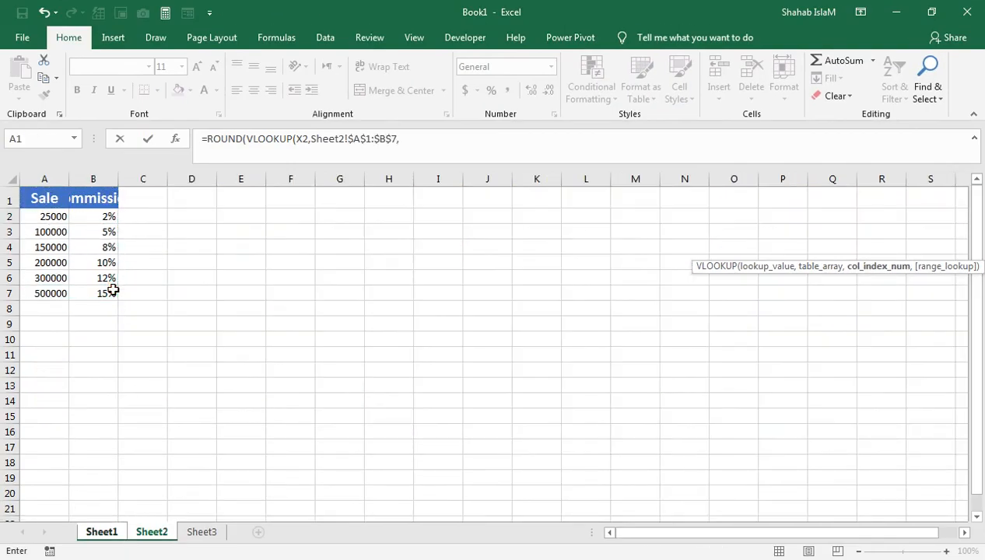
{"action": "type", "text": "2,"}
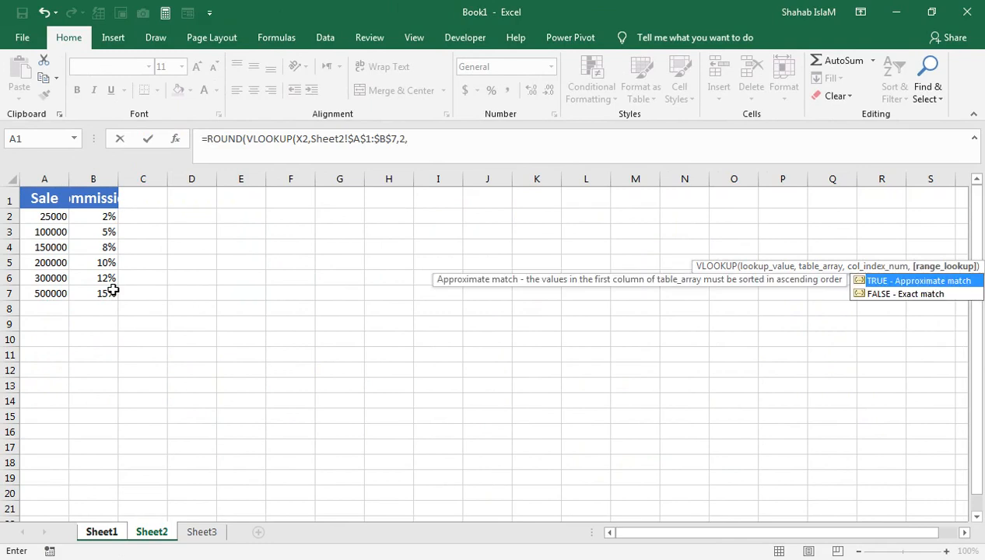
{"action": "key", "text": "Tab"}
{"action": "type", "text": ")"}
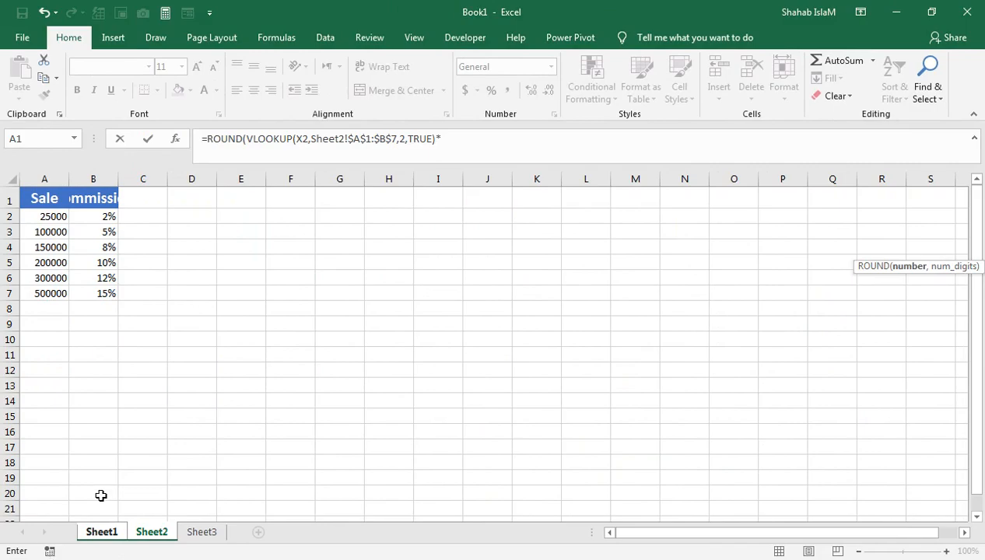
Finish the Y2 formula by multiplying by Sheet1!X2 and rounding to 0 digits, and fill it down to Y15
{"action": "type", "text": "*"}
{"action": "left_click", "coordinate": [99, 531]}
{"action": "left_click", "coordinate": [887, 220]}
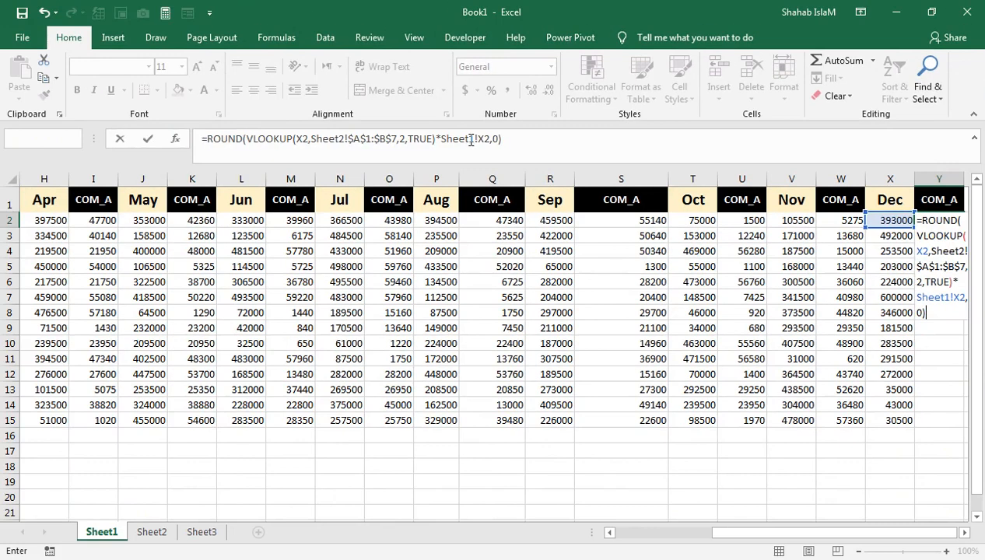
{"action": "key", "text": "Return"}
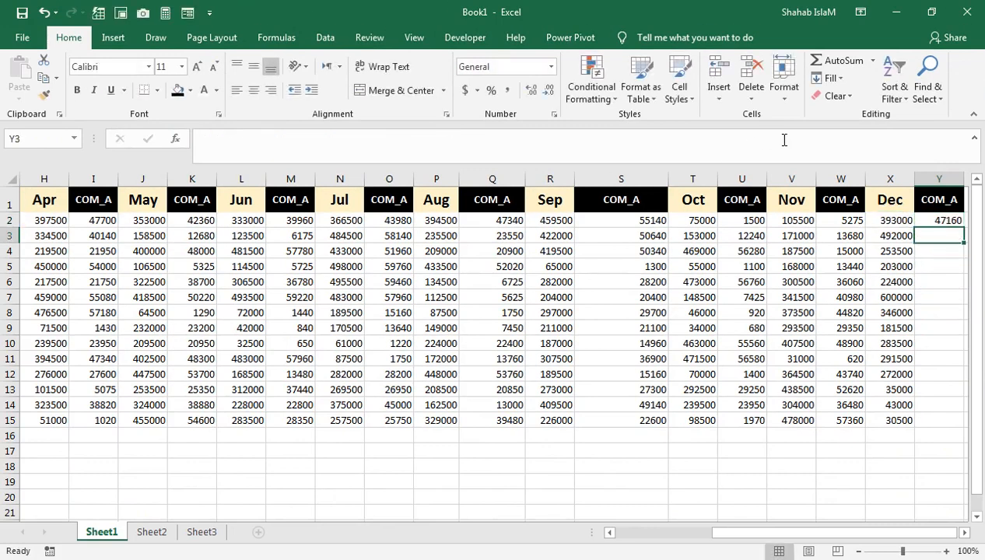
{"action": "left_click", "coordinate": [954, 221]}
{"action": "double_click", "coordinate": [964, 227]}
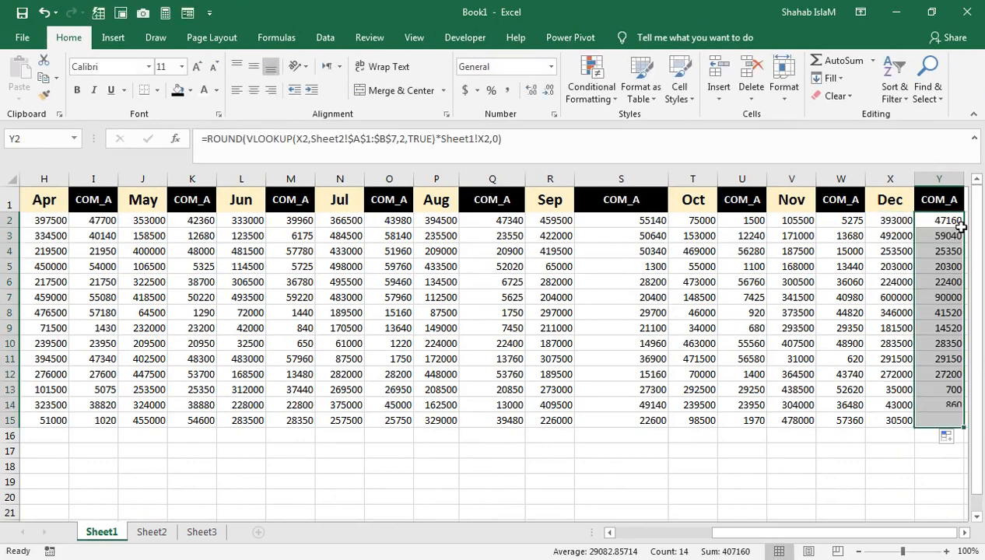
AutoFit the width of column S, the COM_A column after Sep
{"action": "left_click_drag", "start_coordinate": [926, 259], "coordinate": [970, 253]}
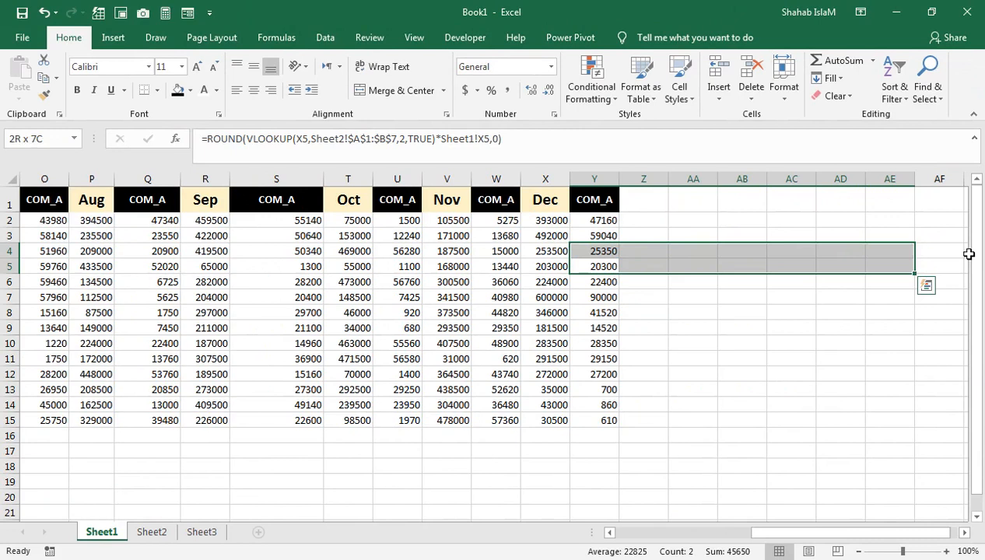
{"action": "left_click", "coordinate": [662, 187]}
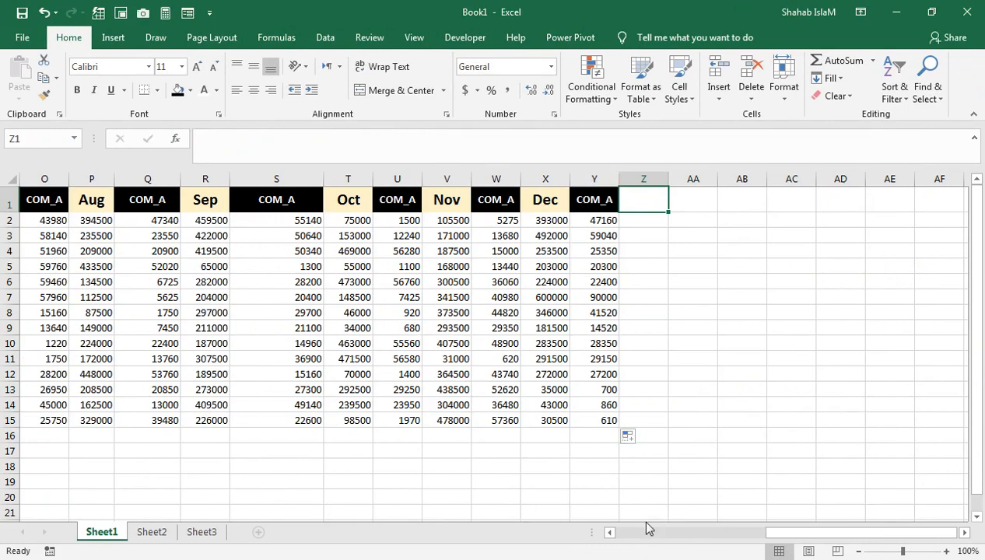
{"action": "left_click_drag", "start_coordinate": [802, 534], "coordinate": [756, 532]}
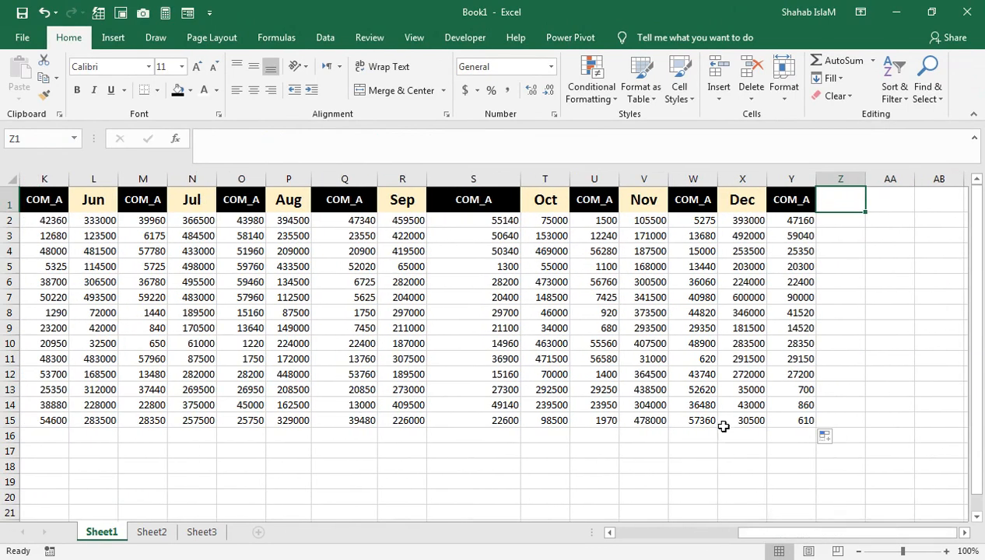
{"action": "double_click", "coordinate": [521, 182]}
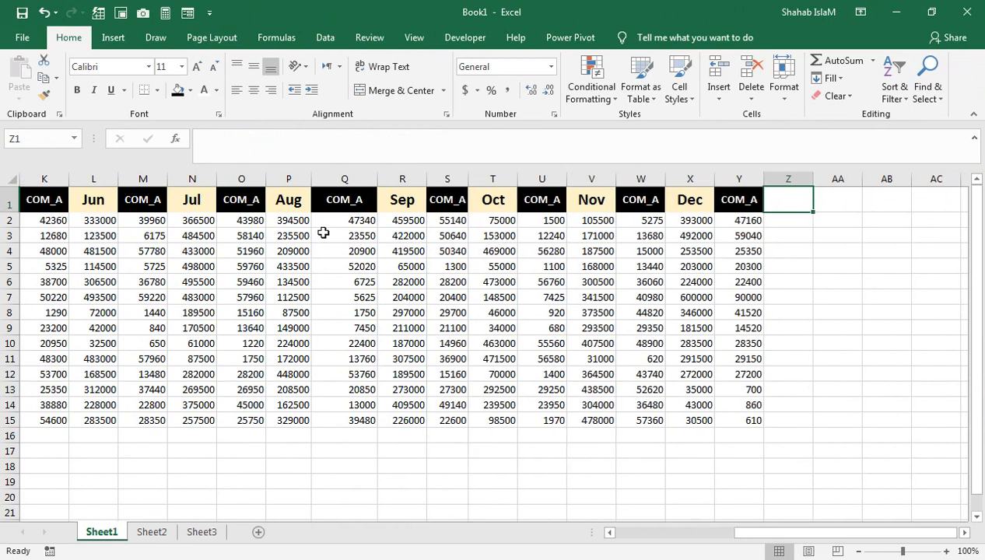
{"action": "left_click_drag", "start_coordinate": [152, 263], "coordinate": [78, 312]}
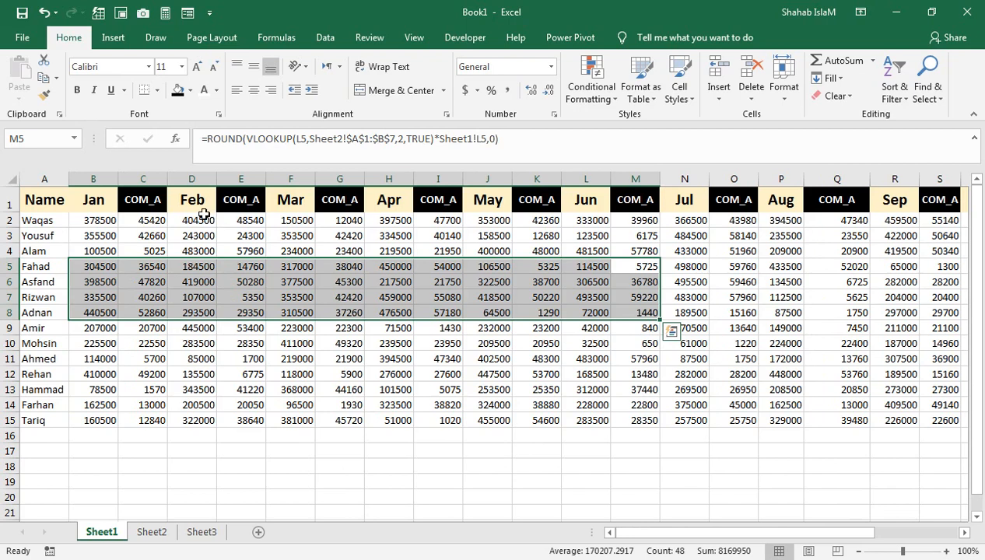
Check the commission rates on Sheet2 and calculate 15% of the Jan sale in B2 as a scratch formula in Sheet1 cell D17
{"action": "left_click", "coordinate": [150, 531]}
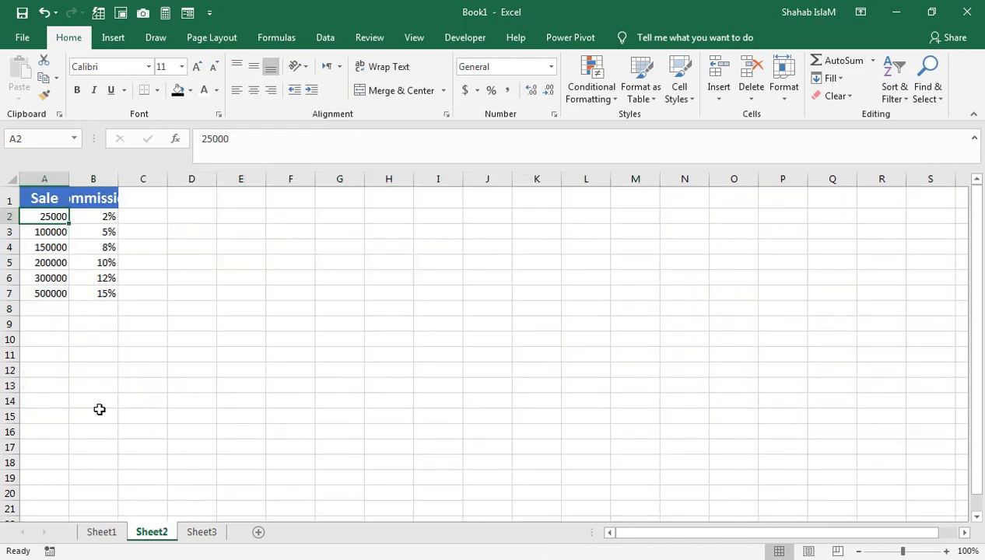
{"action": "left_click", "coordinate": [101, 531]}
{"action": "left_click", "coordinate": [206, 448]}
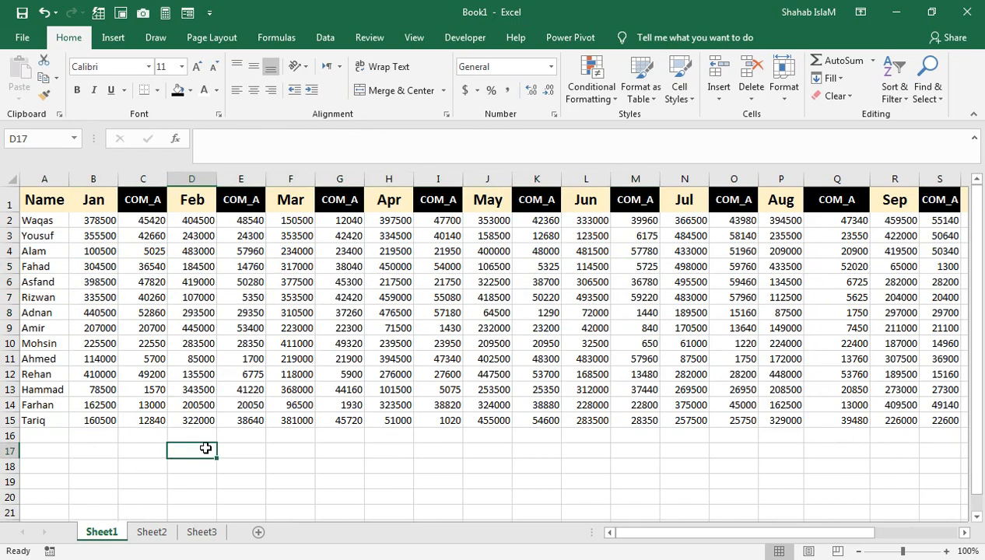
{"action": "type", "text": "="}
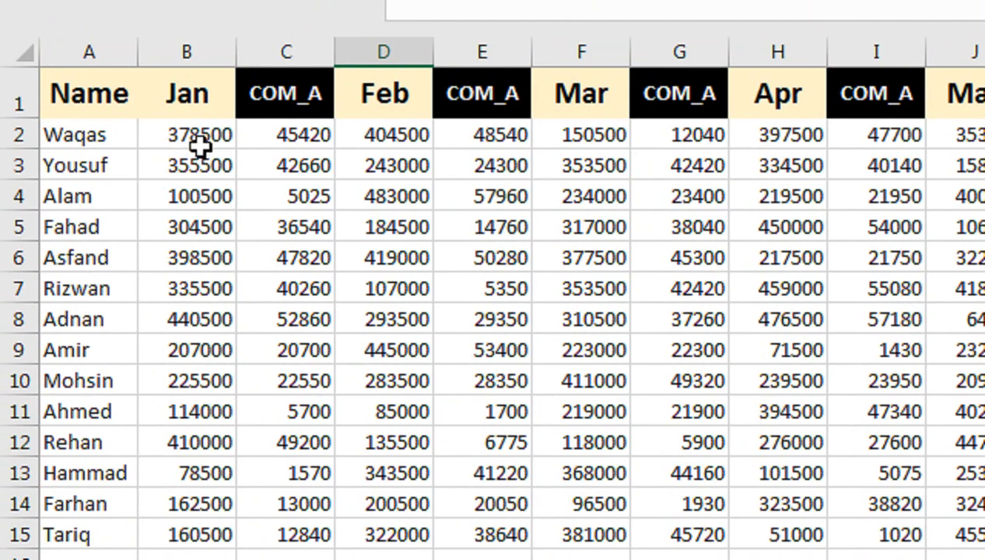
{"action": "left_click", "coordinate": [201, 145]}
{"action": "key", "text": "ctrl+c"}
{"action": "key", "text": "Escape"}
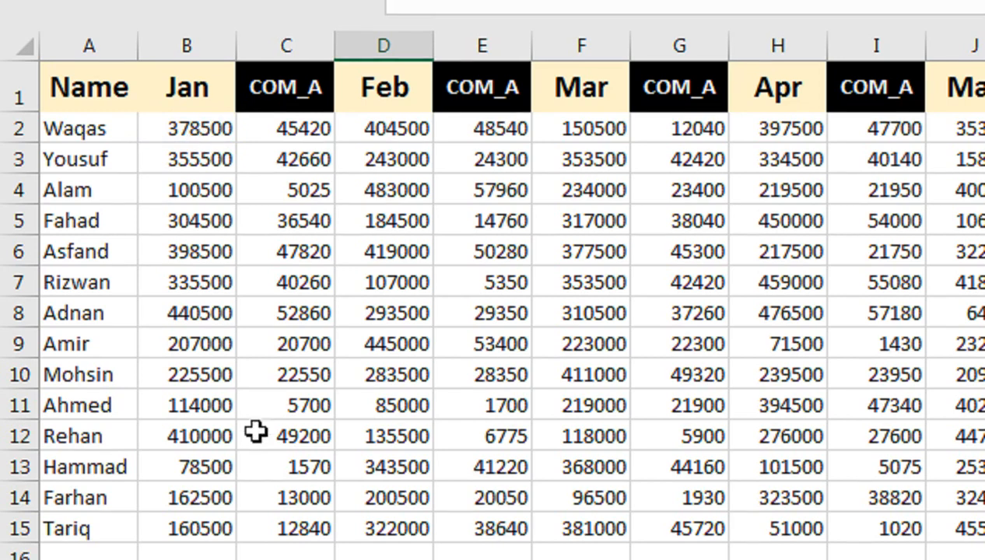
{"action": "key", "text": "Return"}
Add the Jan sale in B2 and the scratch commission in D17 with a formula in E17
{"action": "left_click", "coordinate": [476, 419]}
{"action": "type", "text": "="}
{"action": "scroll", "coordinate": [179, 109], "scroll_direction": "up", "scroll_amount": 1}
{"action": "left_click", "coordinate": [194, 103]}
{"action": "scroll", "coordinate": [669, 467], "scroll_direction": "down", "scroll_amount": 1}
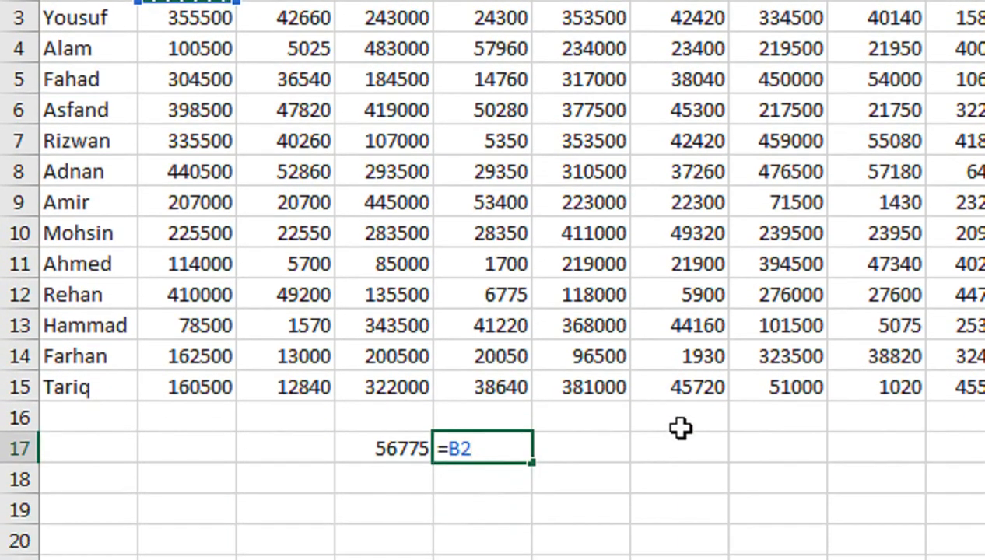
{"action": "type", "text": "+"}
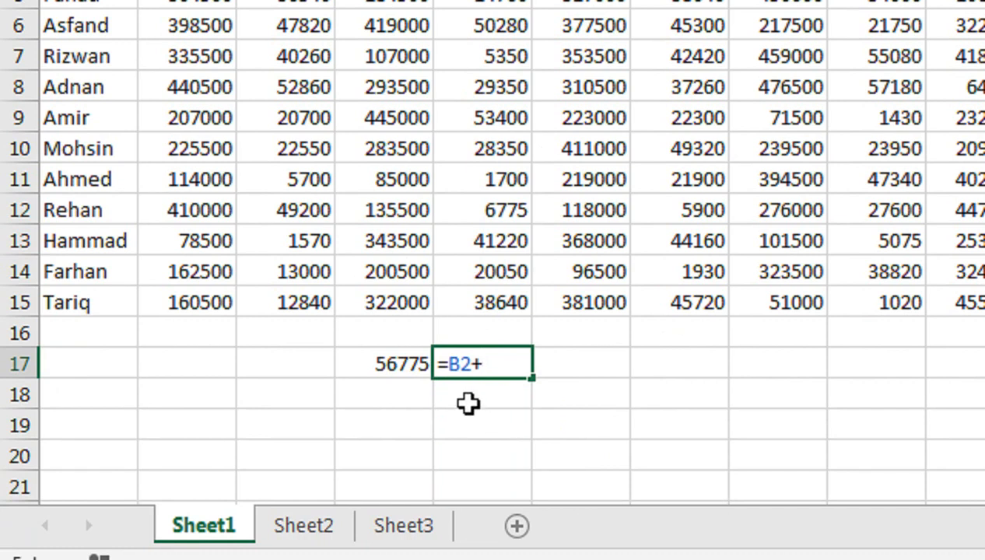
{"action": "left_click", "coordinate": [386, 365]}
{"action": "key", "text": "Return"}
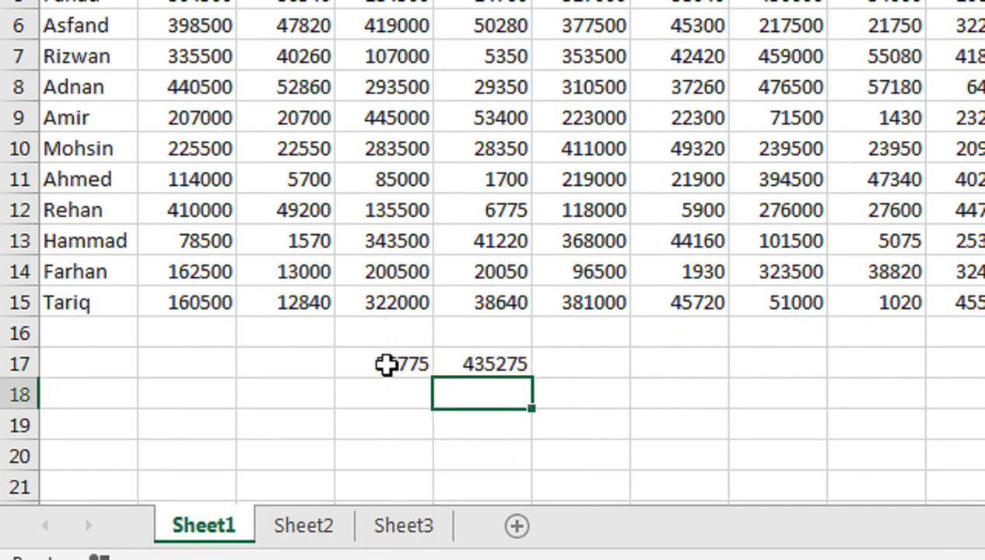
Clear the scratch formulas from E17 and D17
{"action": "left_click", "coordinate": [486, 360]}
{"action": "key", "text": "Delete"}
{"action": "left_click", "coordinate": [424, 363]}
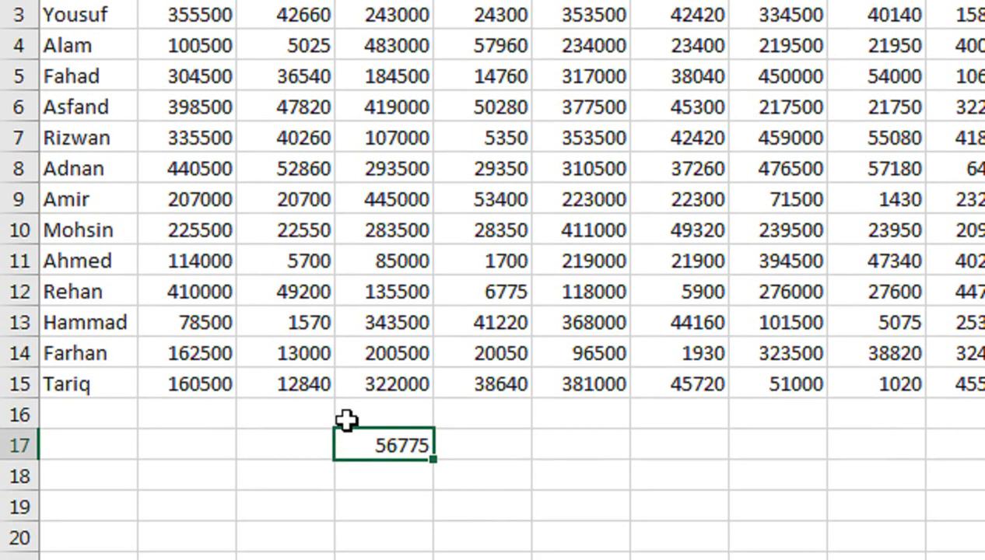
{"action": "key", "text": "Delete"}
Check the Sheet2 rates again, calculate 12% of B2 as a scratch formula in Sheet1 cell D17, and clear it
{"action": "left_click", "coordinate": [326, 502]}
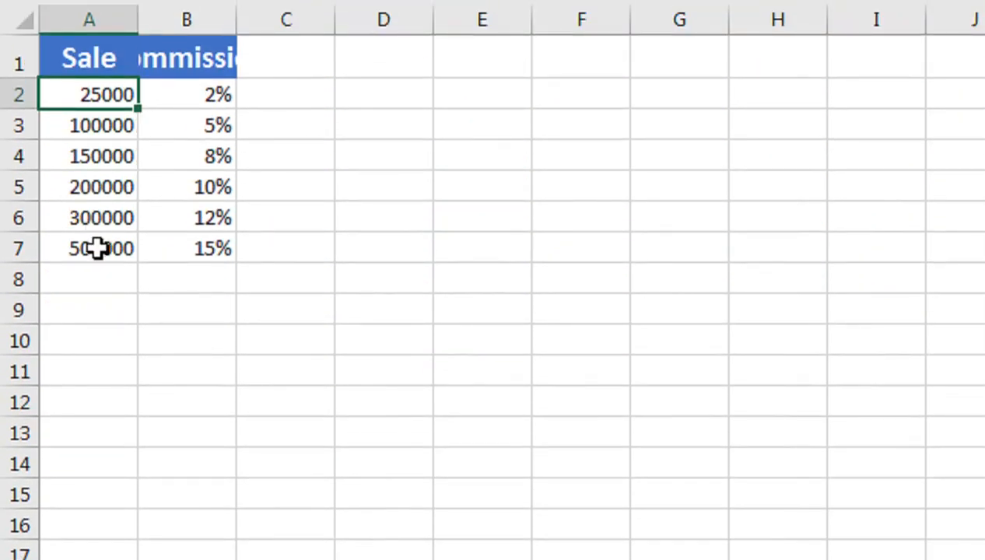
{"action": "left_click", "coordinate": [214, 507]}
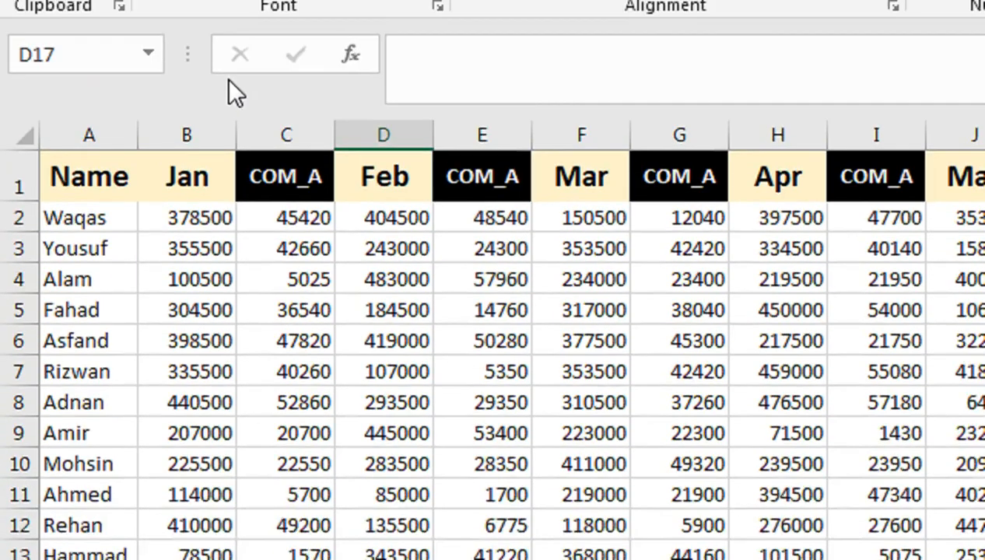
{"action": "type", "text": "="}
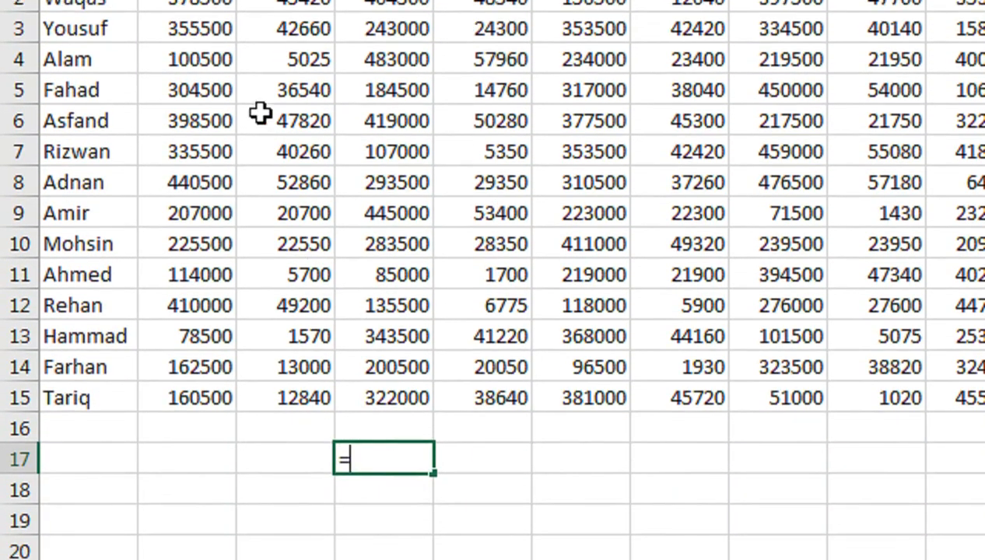
{"action": "left_click", "coordinate": [216, 117]}
{"action": "type", "text": "*"}
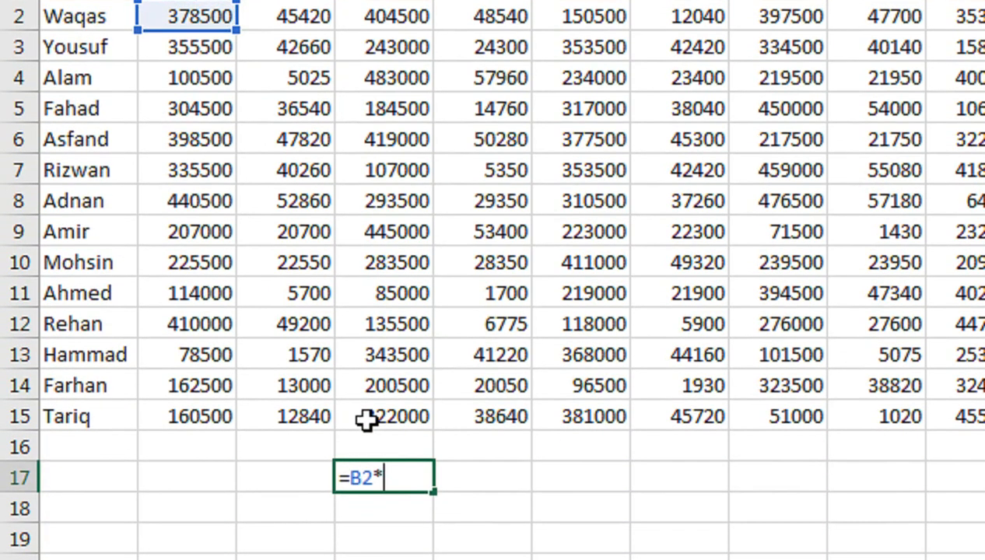
{"action": "key", "text": "Return"}
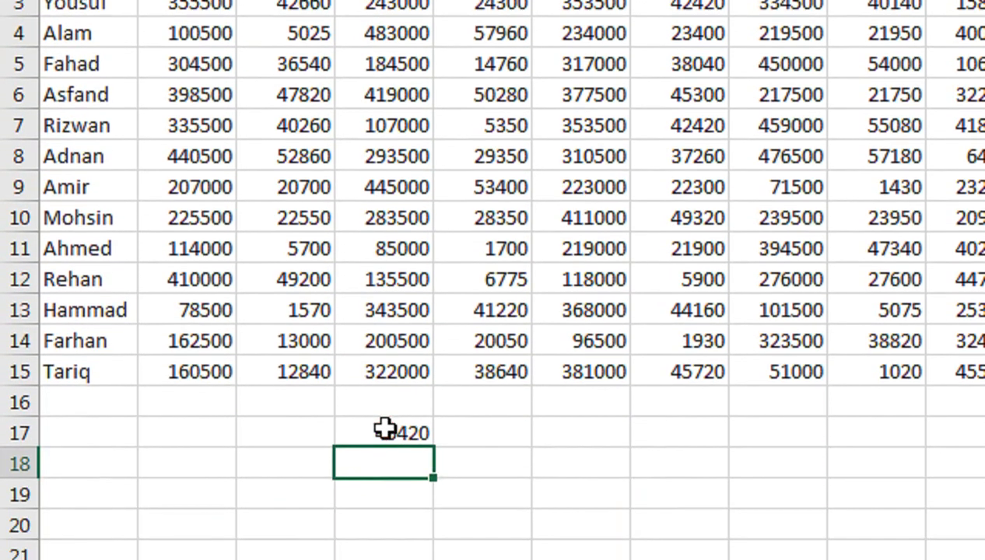
{"action": "double_click", "coordinate": [387, 425]}
{"action": "key", "text": "Escape"}
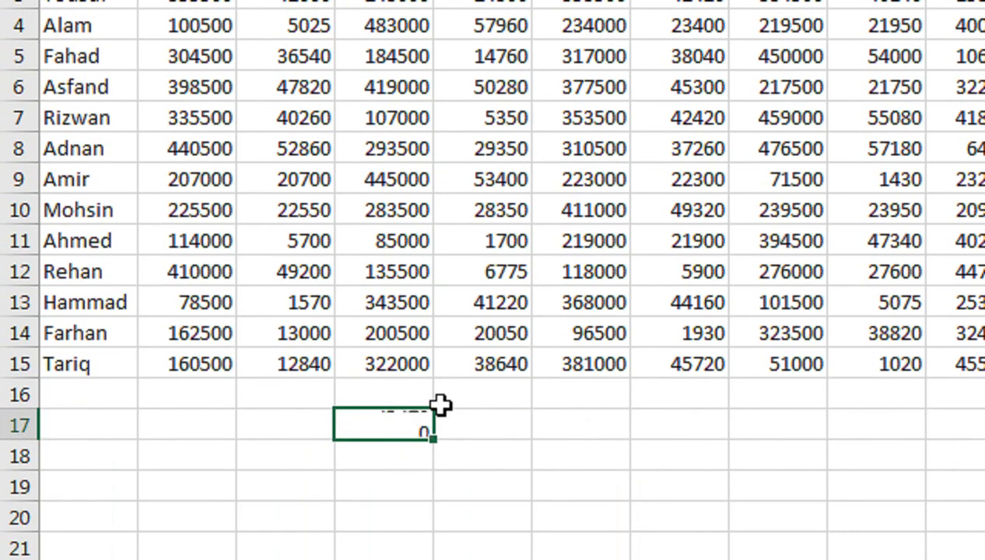
{"action": "key", "text": "Delete"}
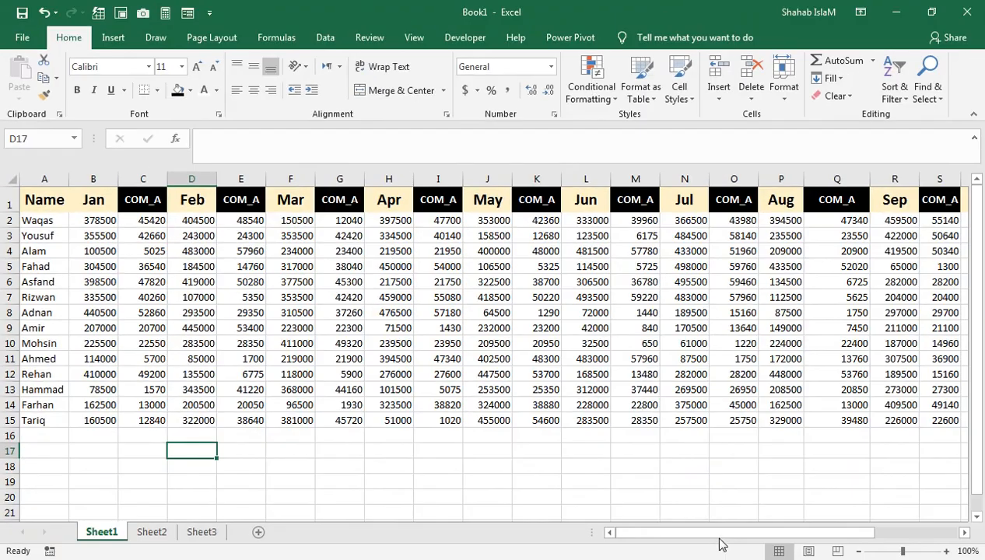
Enter the header T-Amount in Z1, beside the COM_A column after Dec
{"action": "left_click_drag", "start_coordinate": [720, 534], "coordinate": [965, 508]}
{"action": "left_click", "coordinate": [965, 535]}
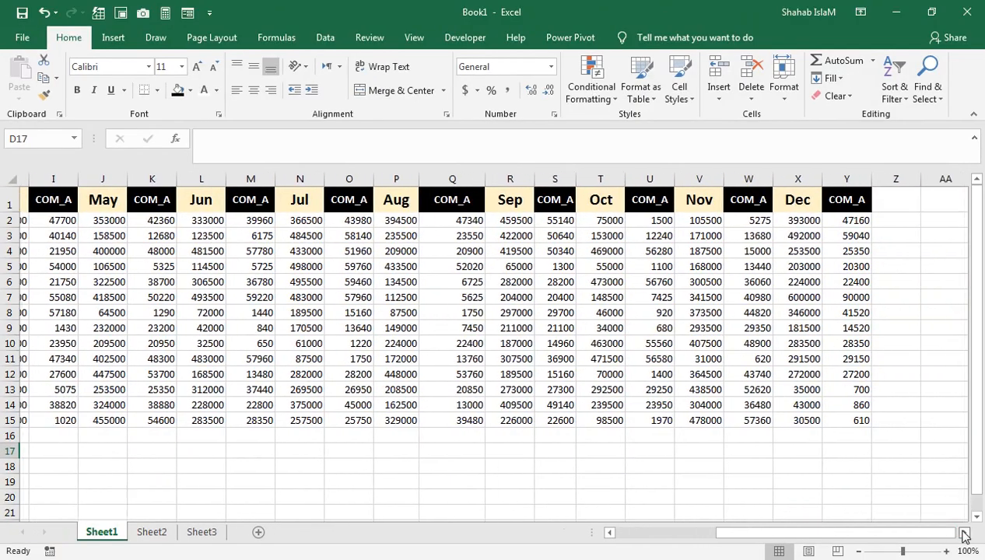
{"action": "left_click", "coordinate": [875, 209]}
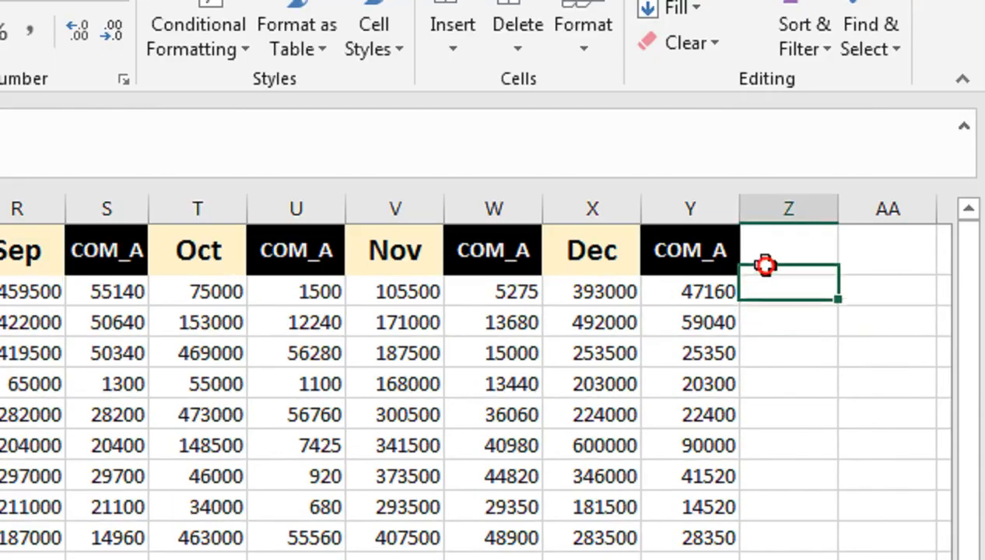
{"action": "left_click", "coordinate": [765, 265]}
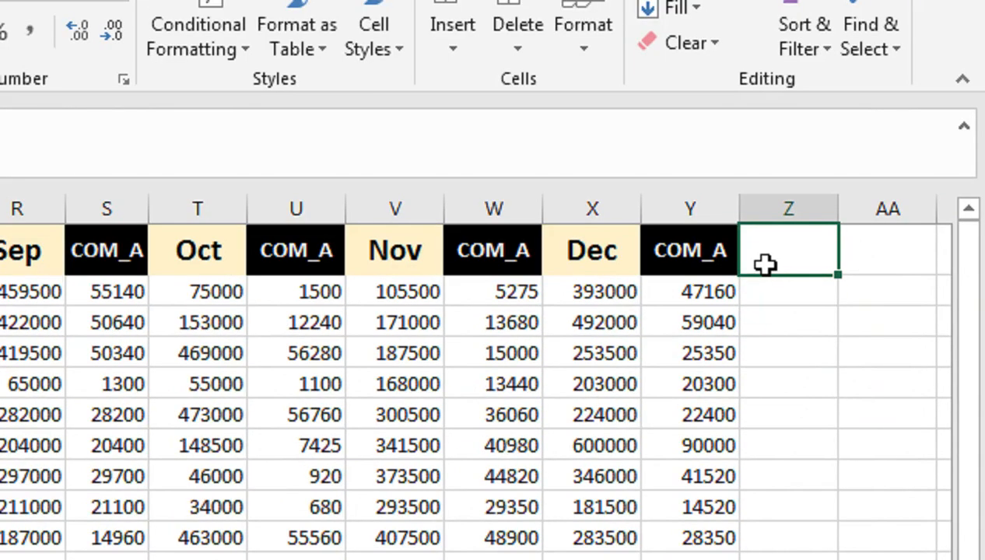
{"action": "type", "text": "T-A"}
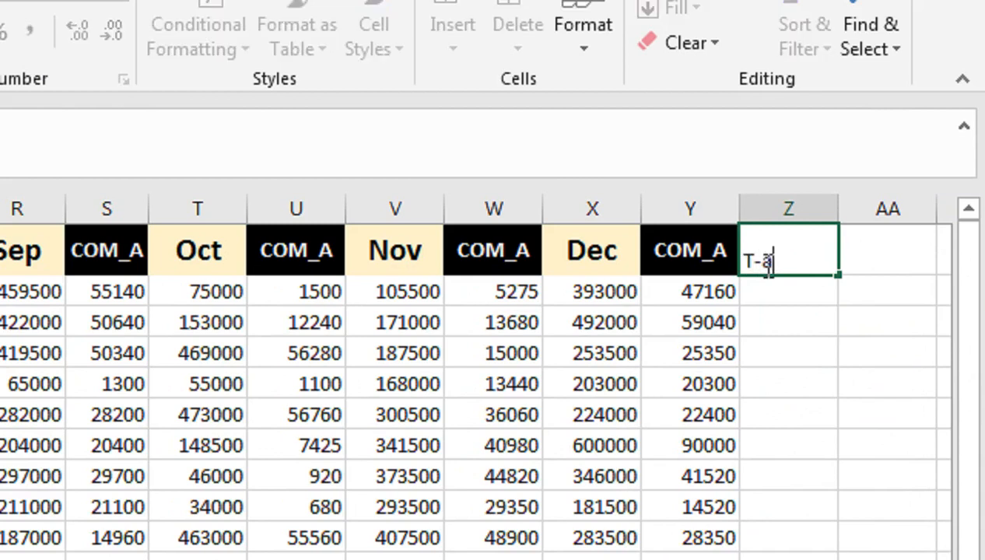
{"action": "type", "text": "NT"}
{"action": "key", "text": "Tab"}
{"action": "left_click", "coordinate": [765, 265]}
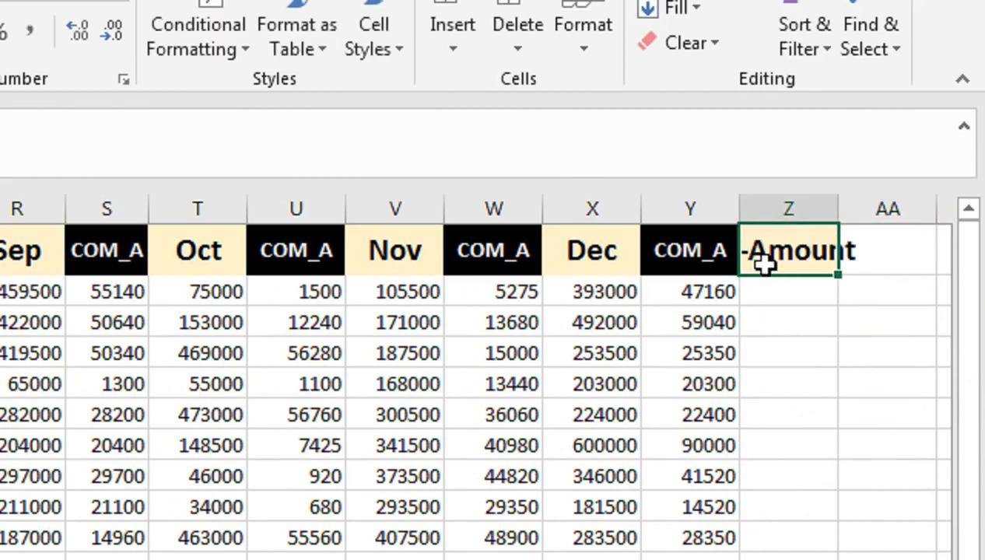
{"action": "key", "text": "c"}
{"action": "key", "text": "a"}
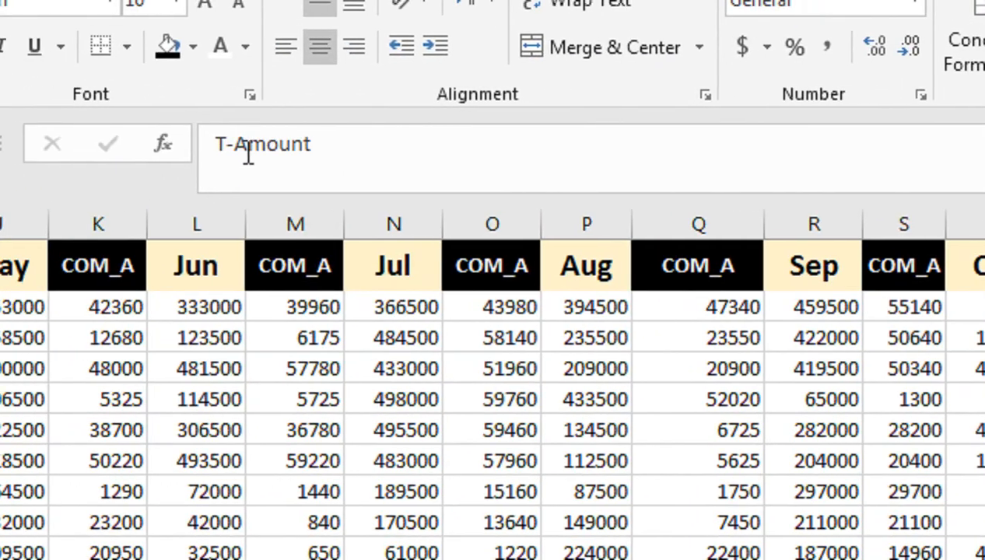
Change the Z1 header to T-C-Amount and AutoFit the width of column Z
{"action": "left_click", "coordinate": [247, 145]}
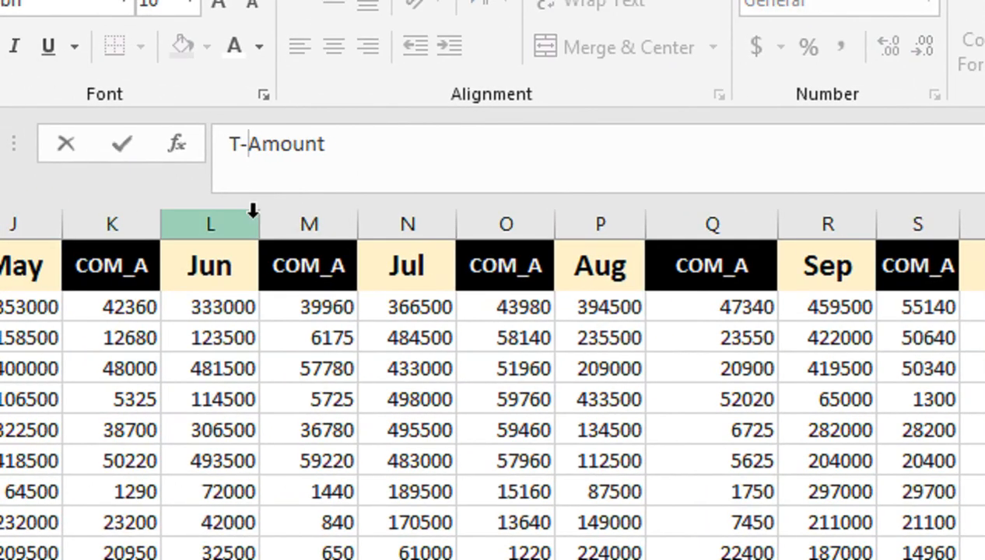
{"action": "type", "text": "C_"}
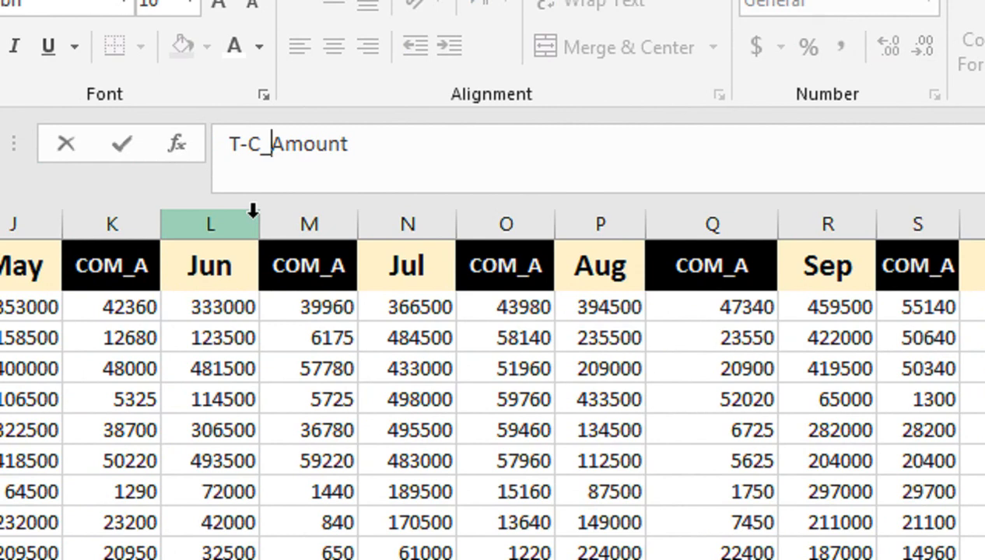
{"action": "key", "text": "BackSpace"}
{"action": "type", "text": "-"}
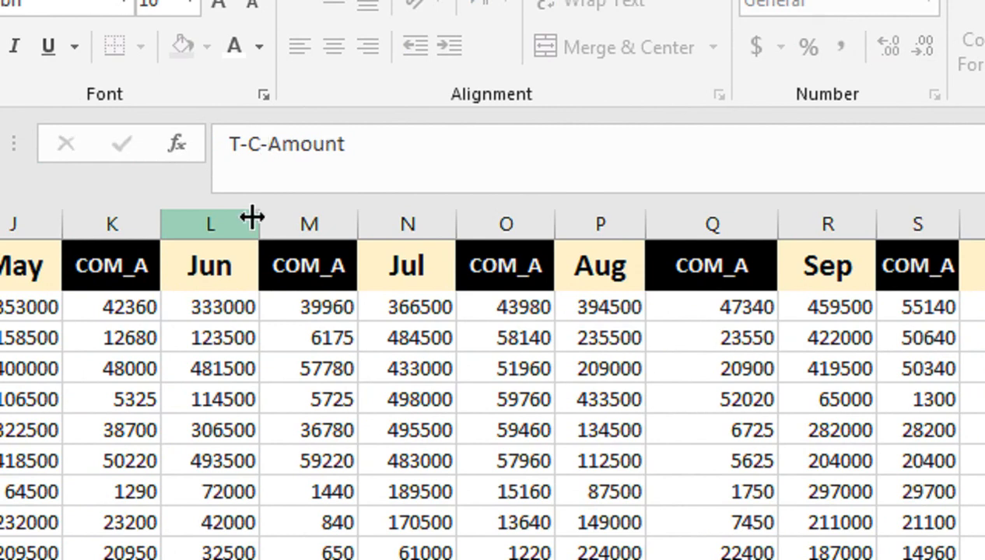
{"action": "key", "text": "Return"}
{"action": "key", "text": "alt+h"}
{"action": "key", "text": "o"}
{"action": "key", "text": "i"}
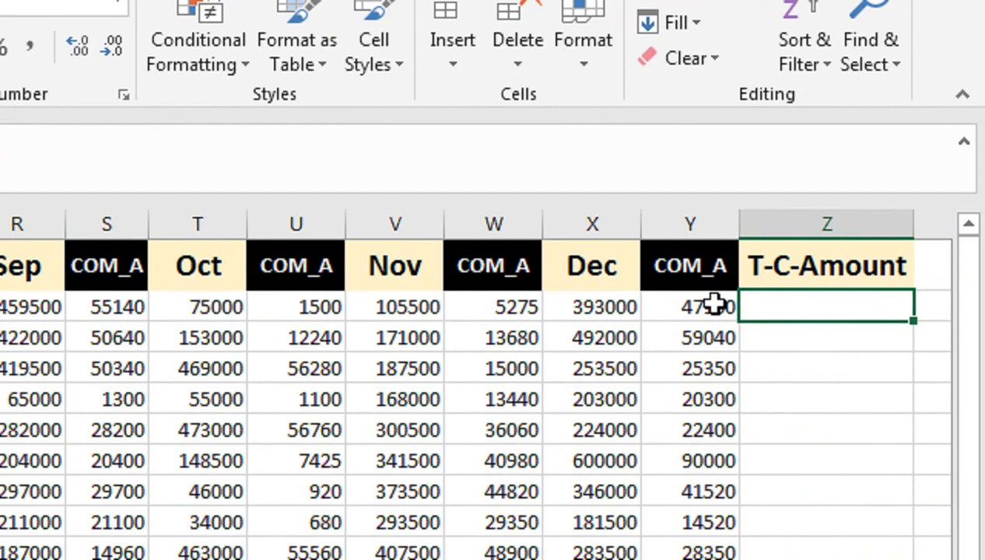
Start a SUMIF formula in Z2 with the absolute header range $B$1:$Y$1 as its range
{"action": "type", "text": "="}
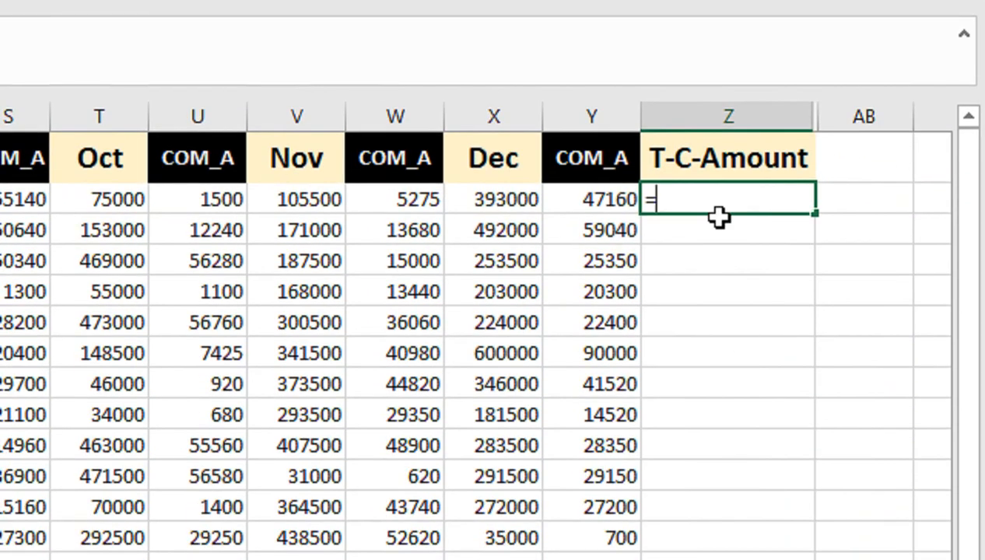
{"action": "type", "text": "SUMIF("}
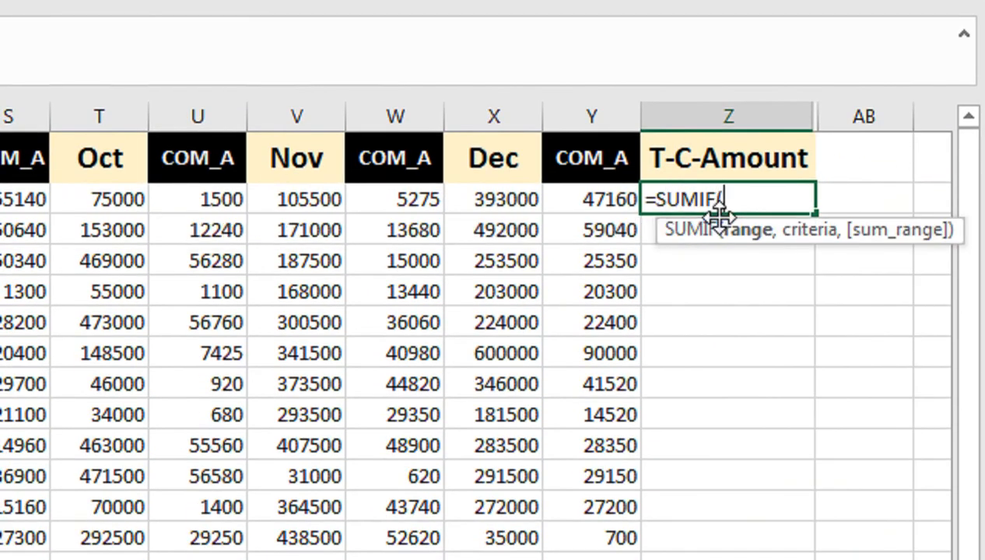
{"action": "left_click", "coordinate": [590, 159]}
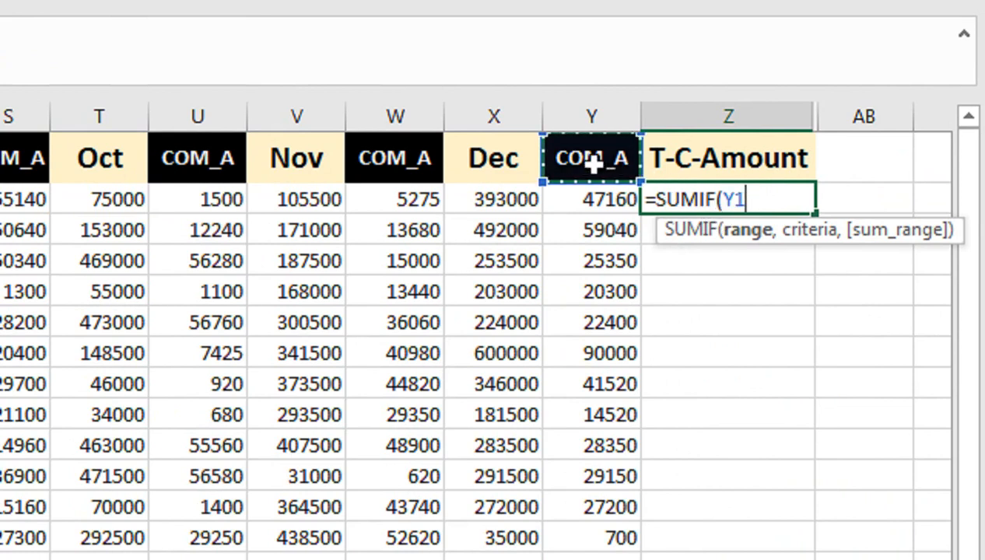
{"action": "left_click_drag", "start_coordinate": [591, 162], "coordinate": [221, 148]}
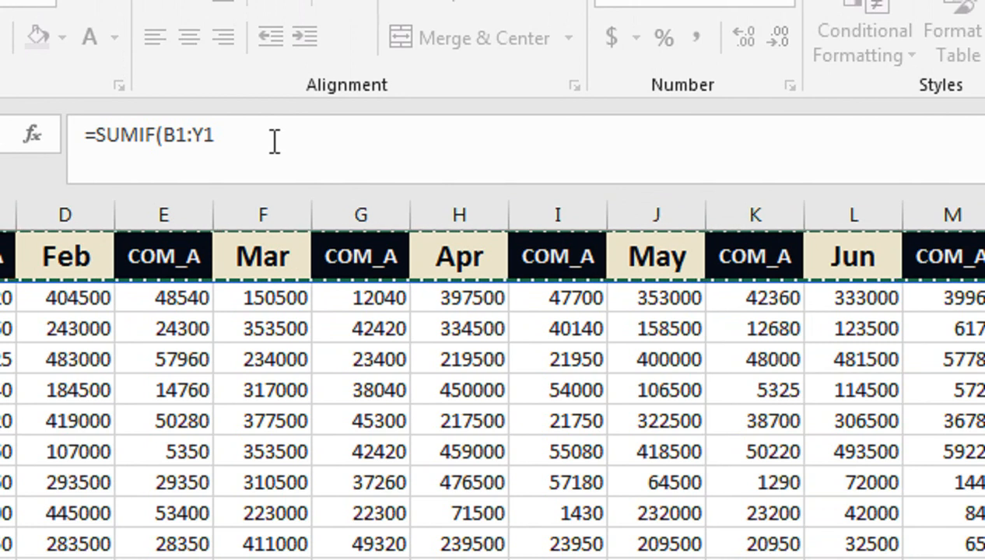
{"action": "key", "text": "F4"}
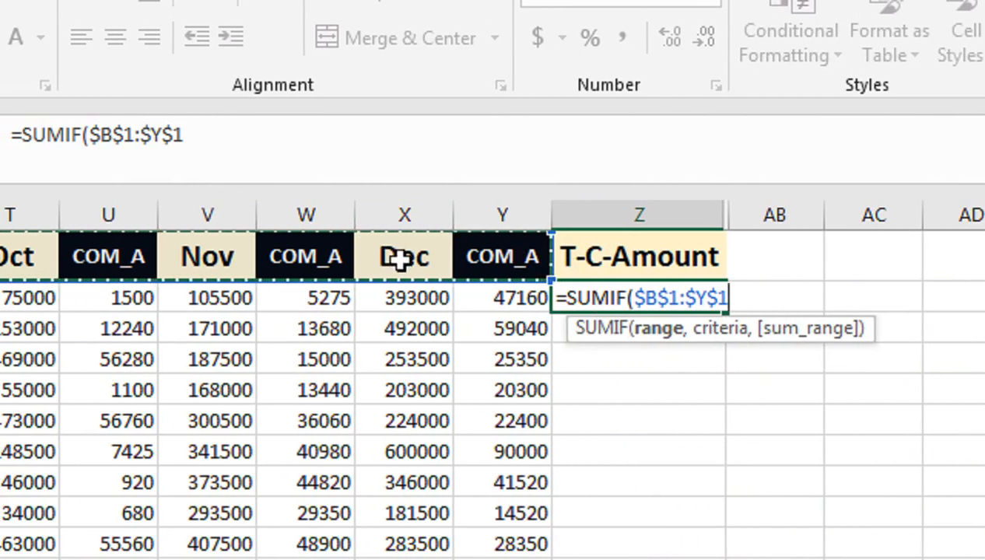
Set the criteria of the Z2 SUMIF formula to the COM_A header as the absolute reference $Y$1
{"action": "type", "text": ","}
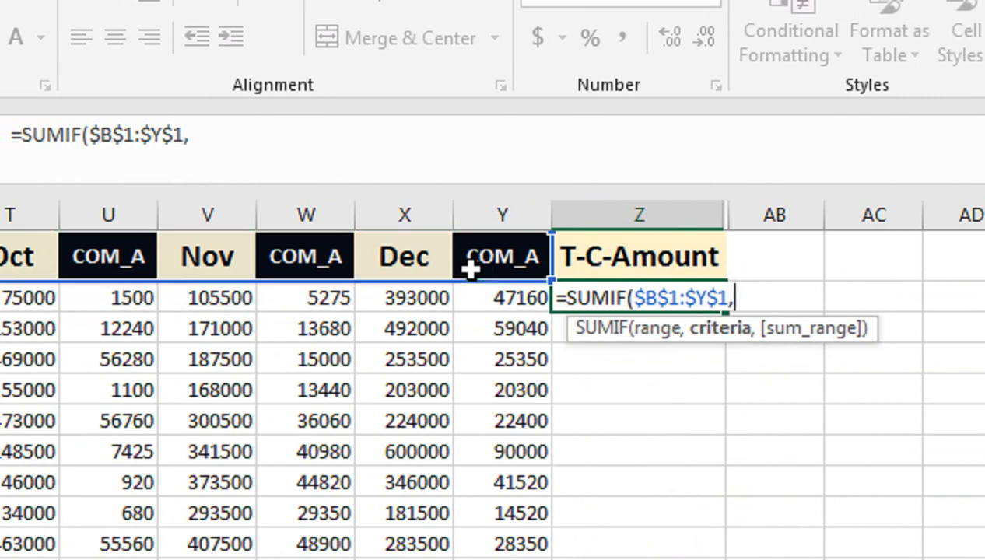
{"action": "left_click", "coordinate": [523, 261]}
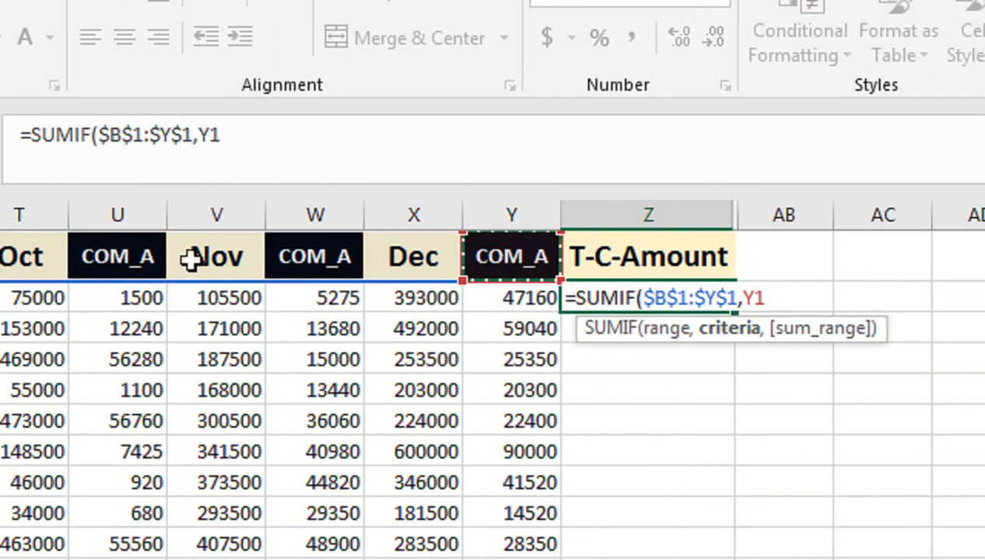
{"action": "key", "text": "F4"}
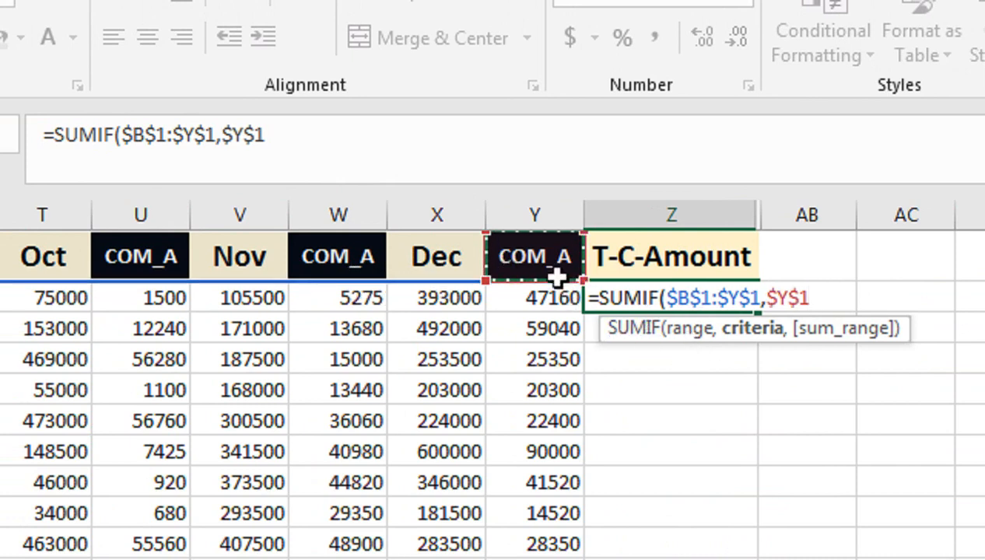
{"action": "type", "text": ","}
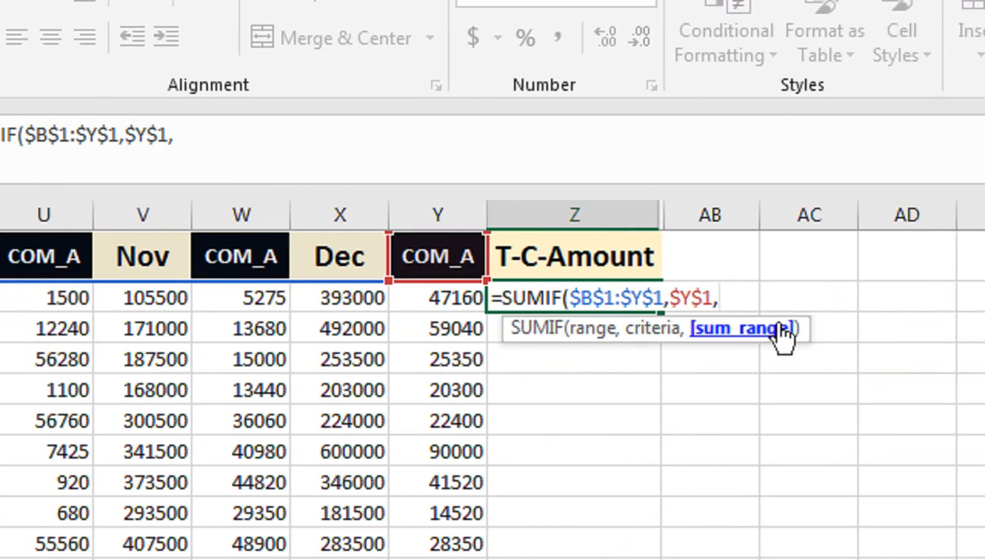
Complete the Z2 SUMIF formula with B2:Y2 as the sum range and fill it down to Z15
{"action": "key", "text": "ctrl+shift+Left"}
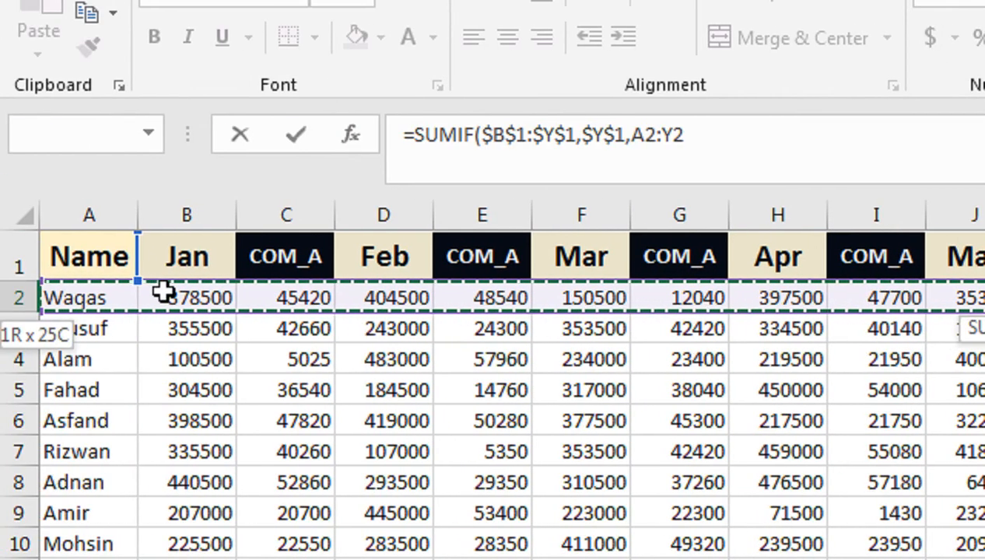
{"action": "key", "text": "shift+Up"}
{"action": "key", "text": "shift+Down"}
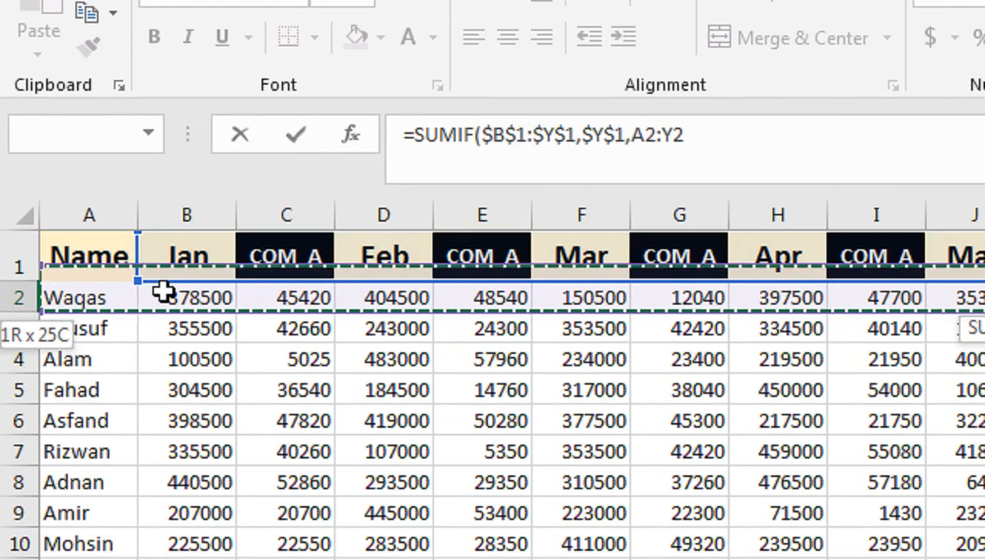
{"action": "key", "text": "shift+Right"}
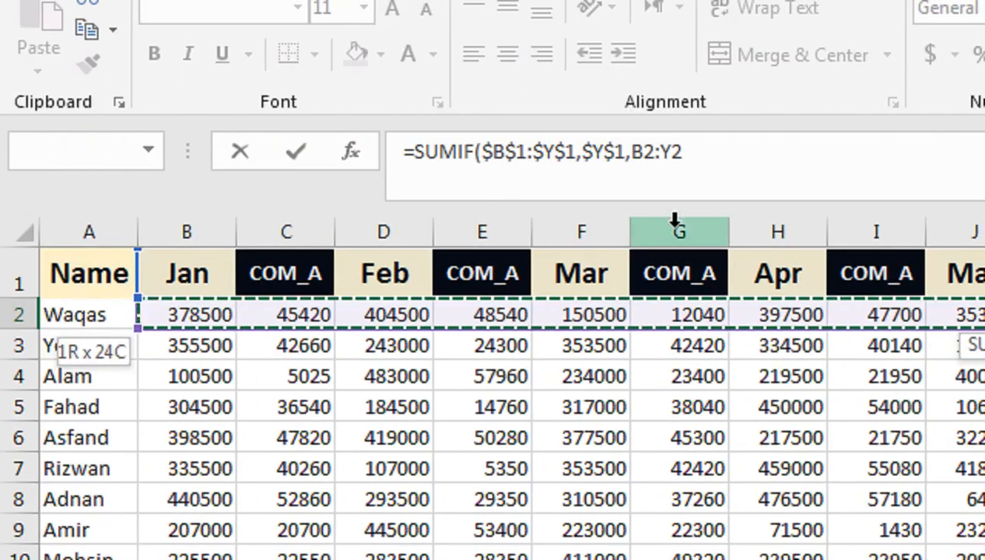
{"action": "left_click", "coordinate": [689, 159]}
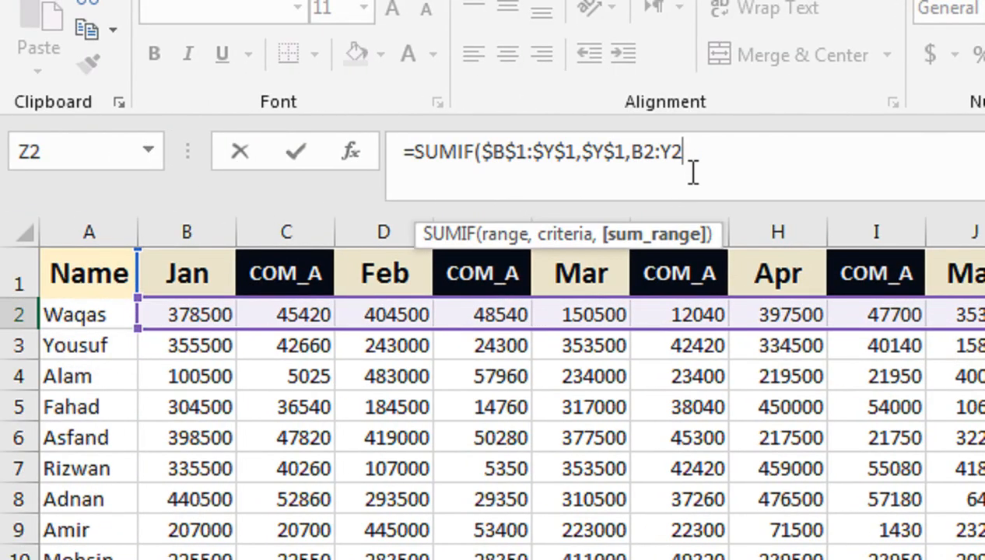
{"action": "type", "text": ")"}
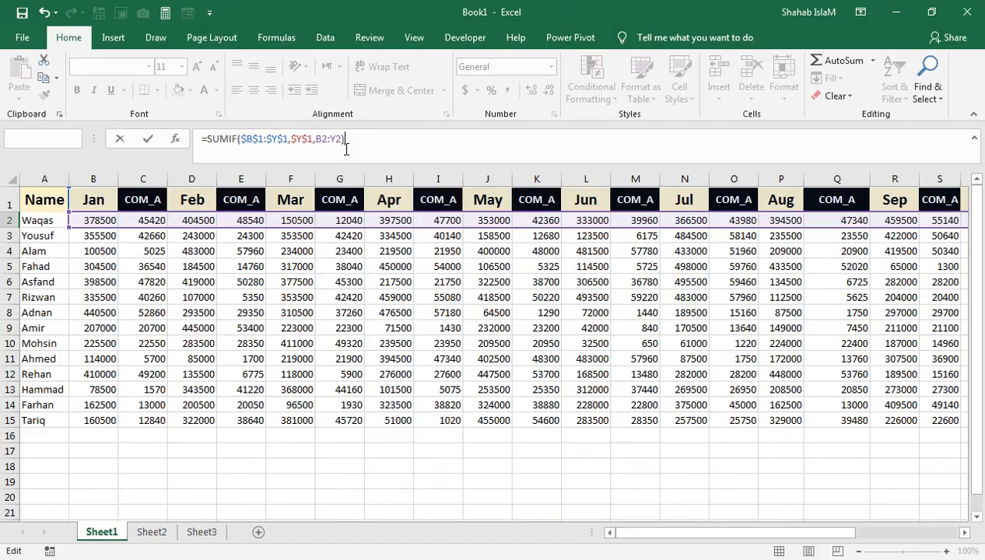
{"action": "key", "text": "Return"}
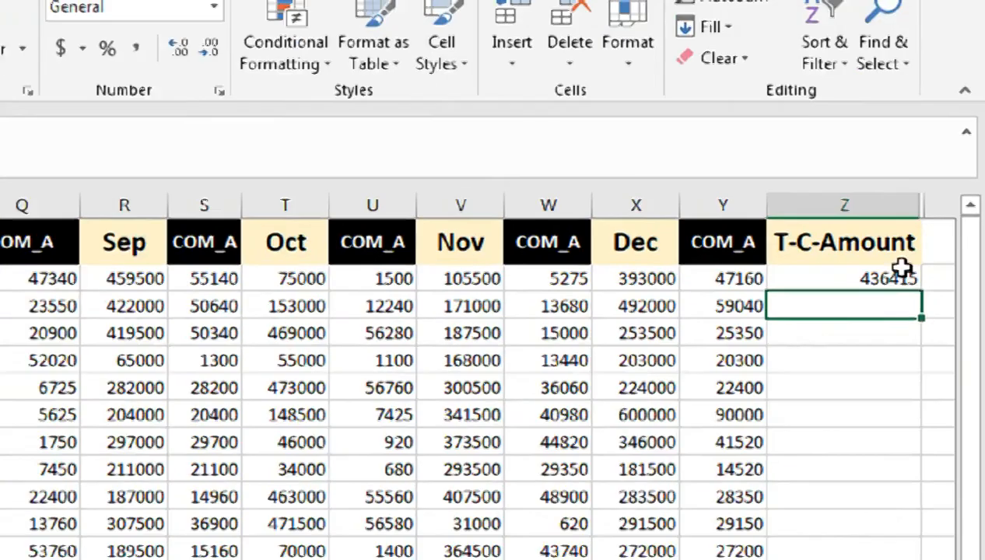
{"action": "left_click", "coordinate": [898, 274]}
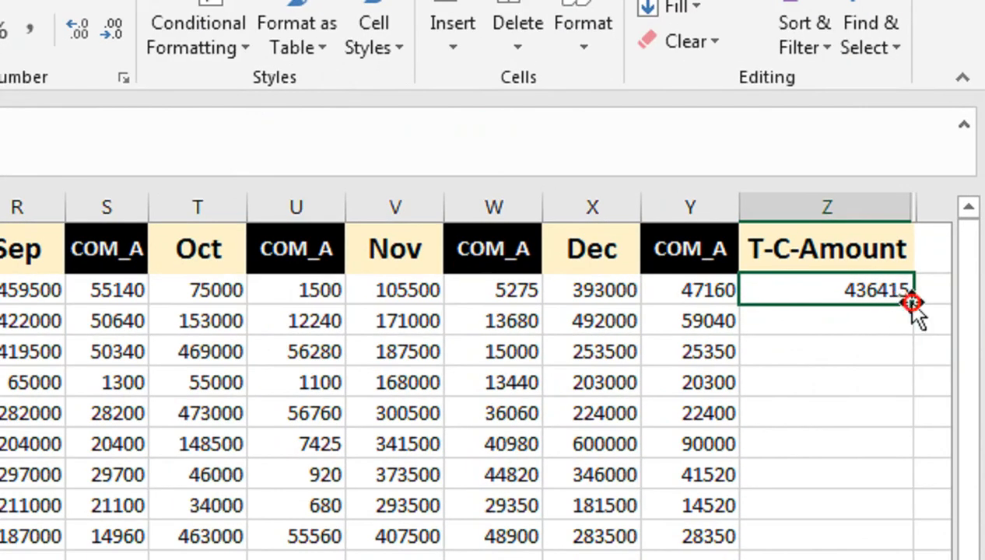
{"action": "double_click", "coordinate": [912, 304]}
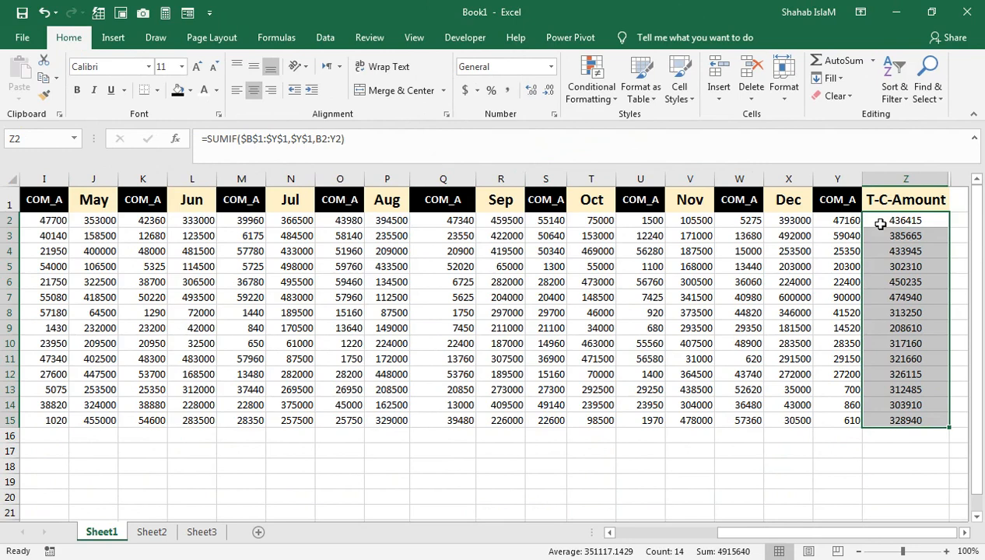
Unhide column AA between Z and AB and inspect the addition formula in AA2 to cross-check the SUMIF totals
{"action": "left_click", "coordinate": [935, 176]}
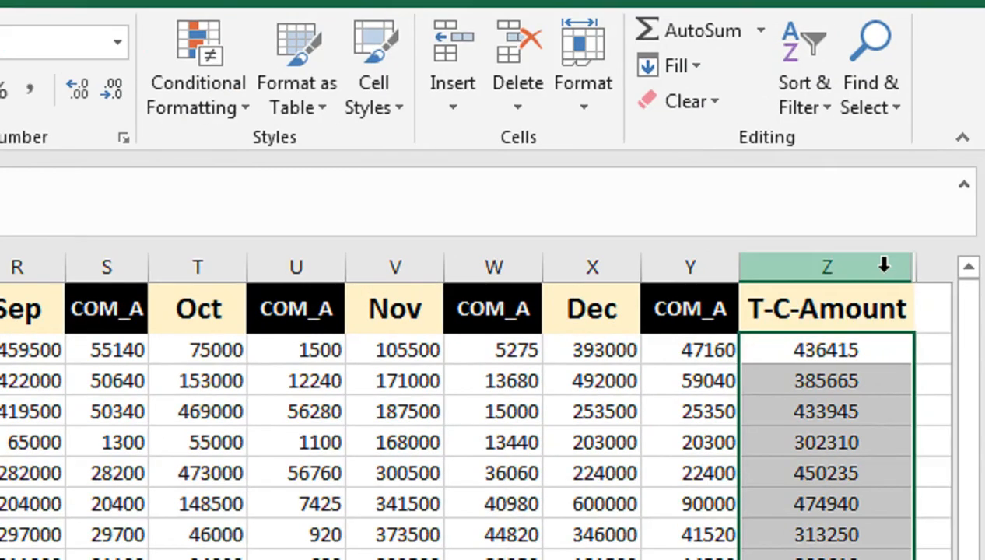
{"action": "left_click", "coordinate": [975, 179], "text": "shift"}
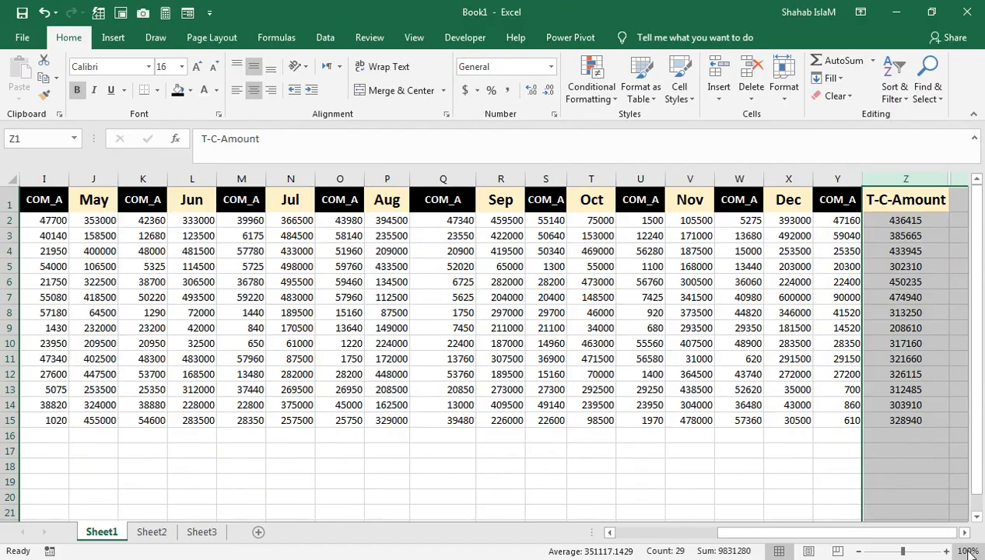
{"action": "left_click", "coordinate": [964, 533]}
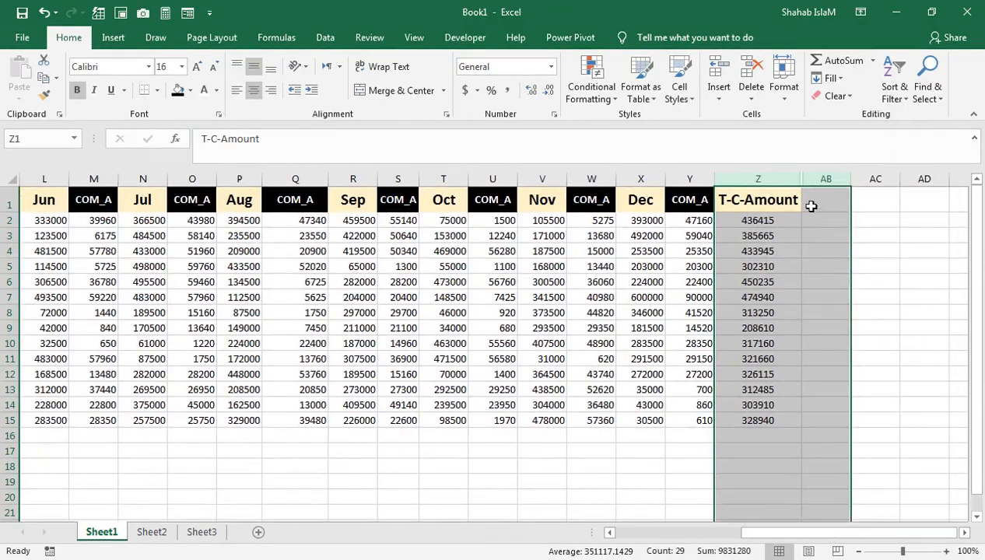
{"action": "right_click", "coordinate": [817, 177]}
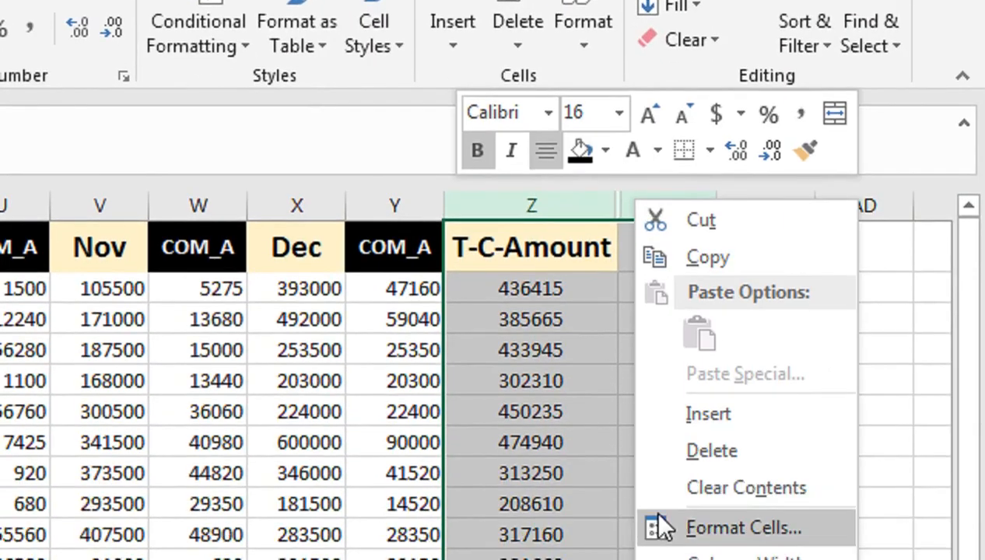
{"action": "left_click", "coordinate": [685, 477]}
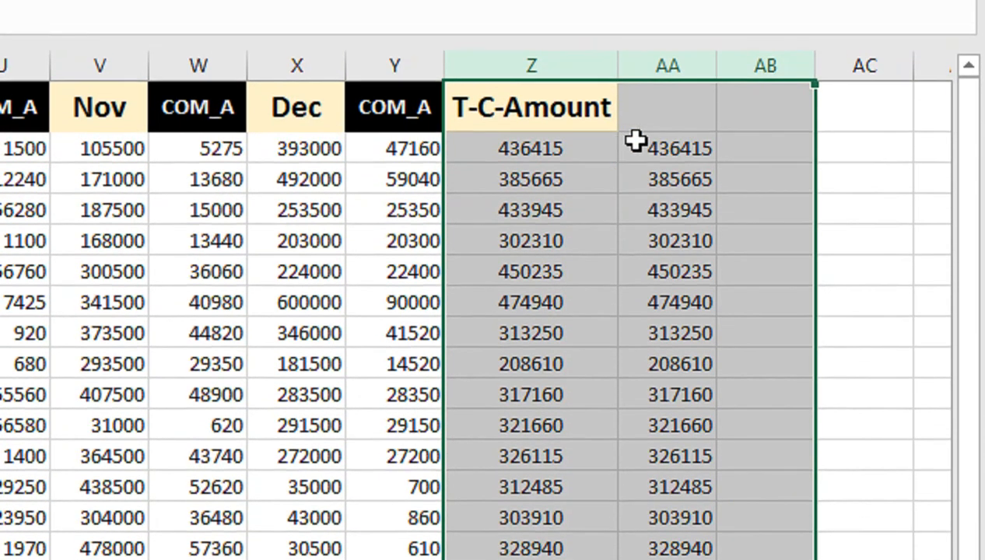
{"action": "double_click", "coordinate": [638, 136]}
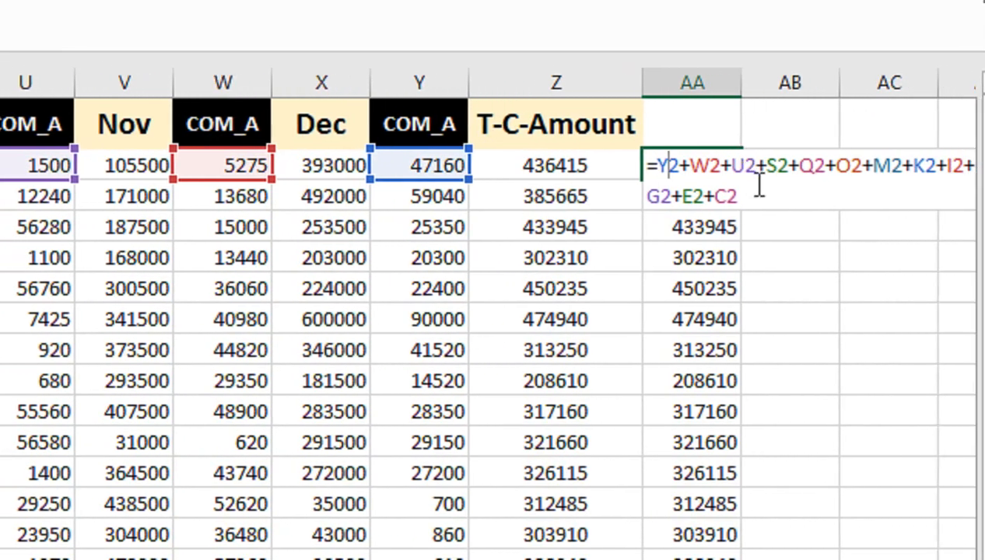
{"action": "key", "text": "Return"}
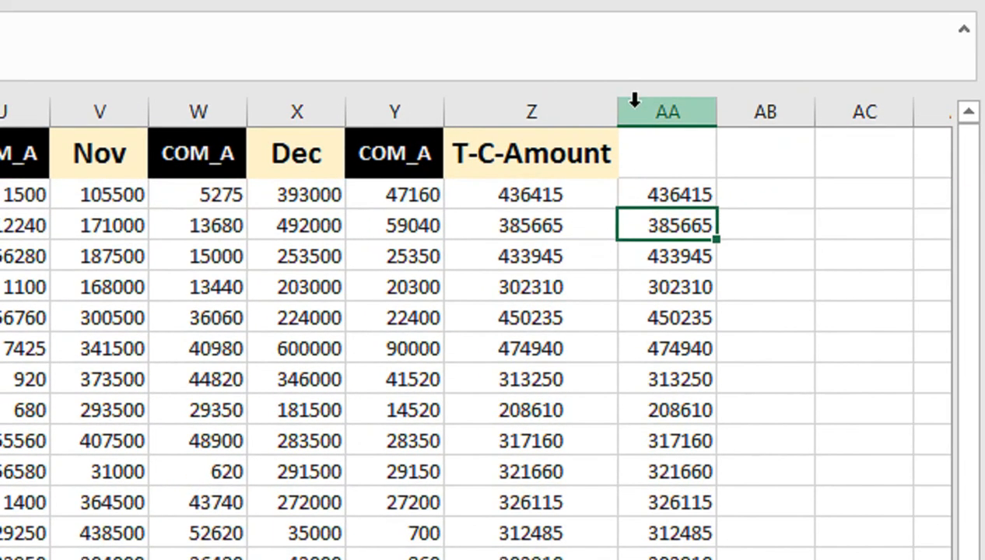
Hide column AA again, select Z6 to check its SUMIF formula, and return to the first columns
{"action": "right_click", "coordinate": [667, 83]}
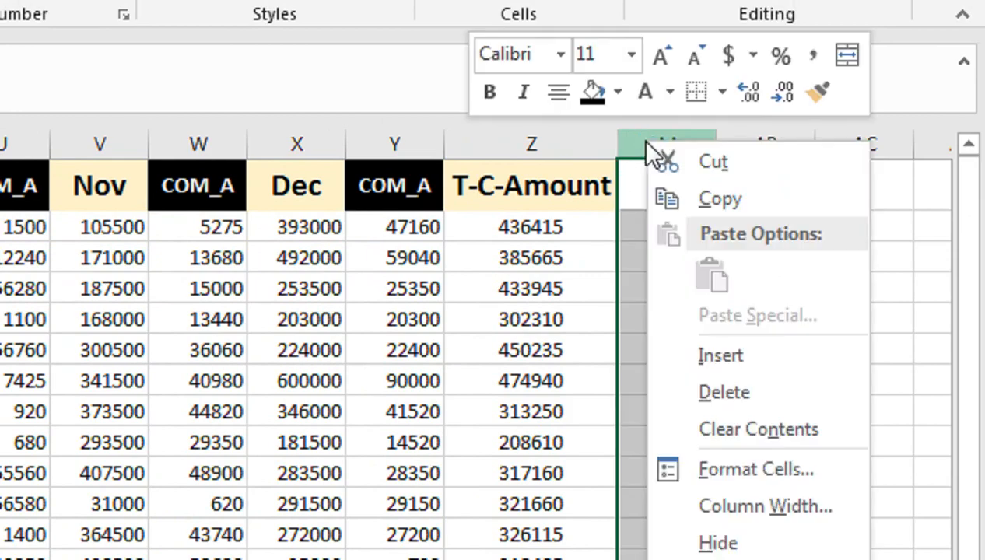
{"action": "left_click", "coordinate": [774, 525]}
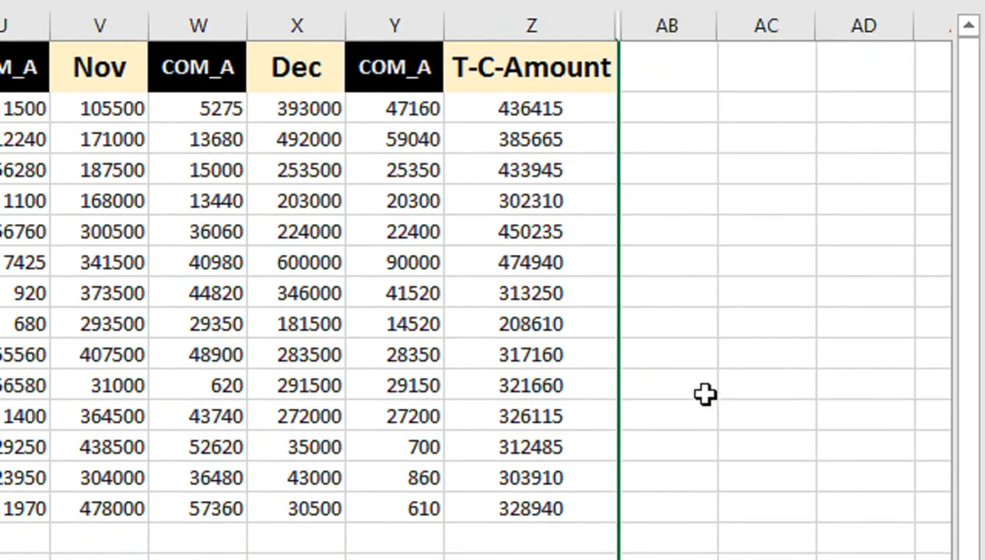
{"action": "left_click", "coordinate": [510, 233]}
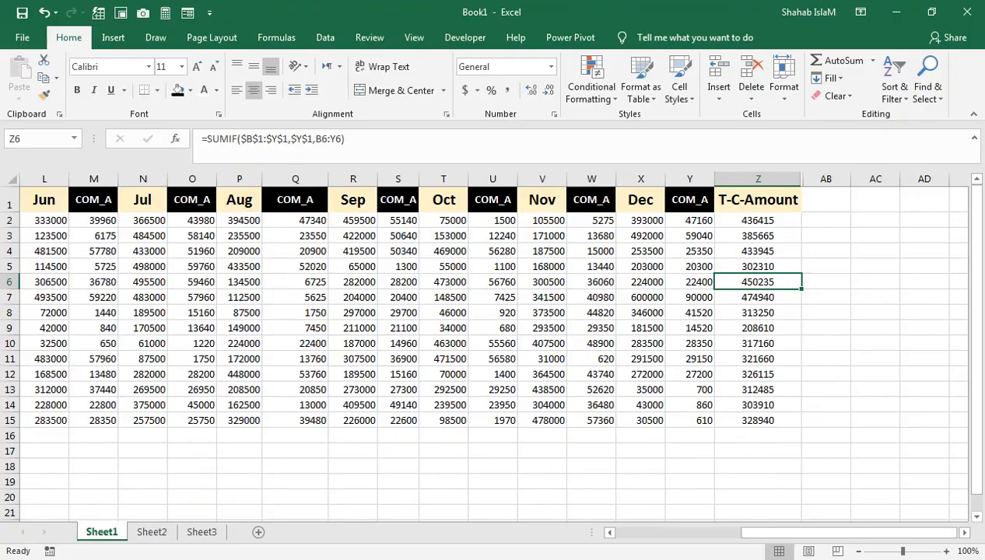
{"action": "left_click_drag", "start_coordinate": [802, 533], "coordinate": [626, 530]}
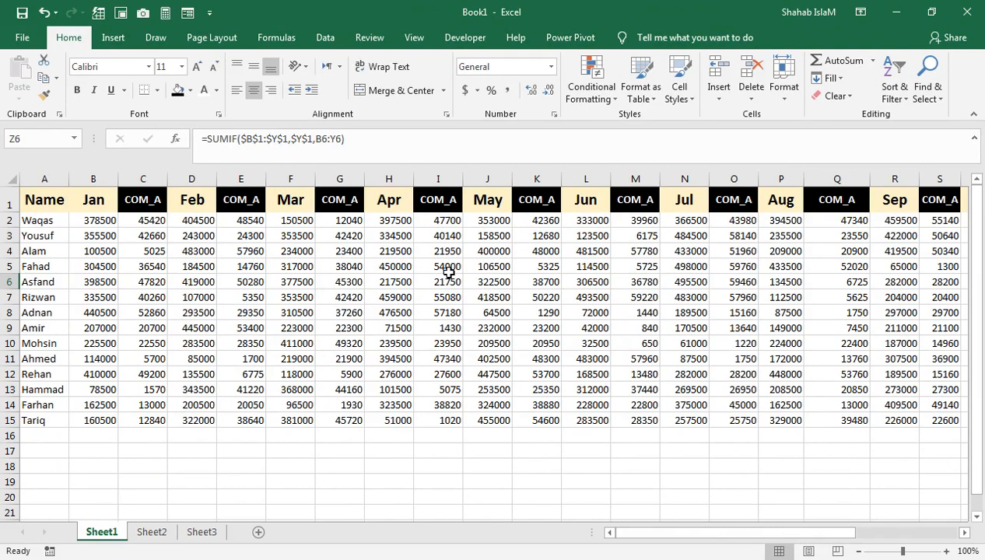